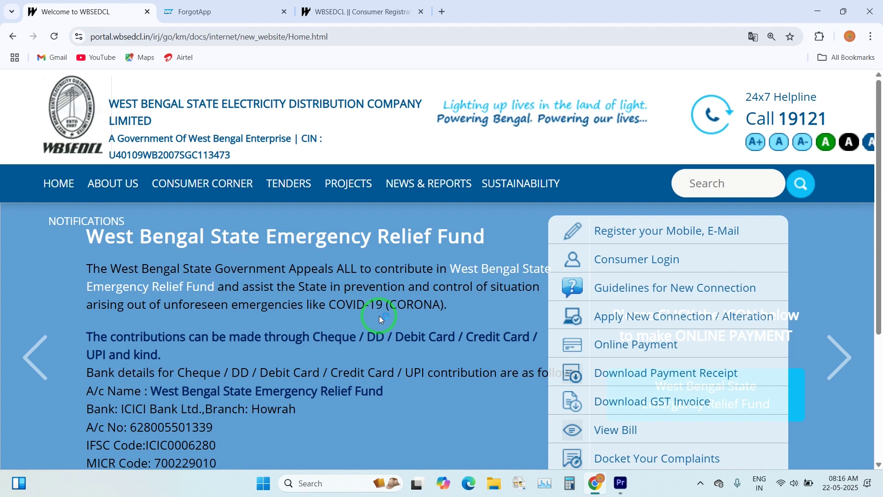
Check the Consumer Registration tab, then open a new browser tab with Google search
left_click(349, 11)
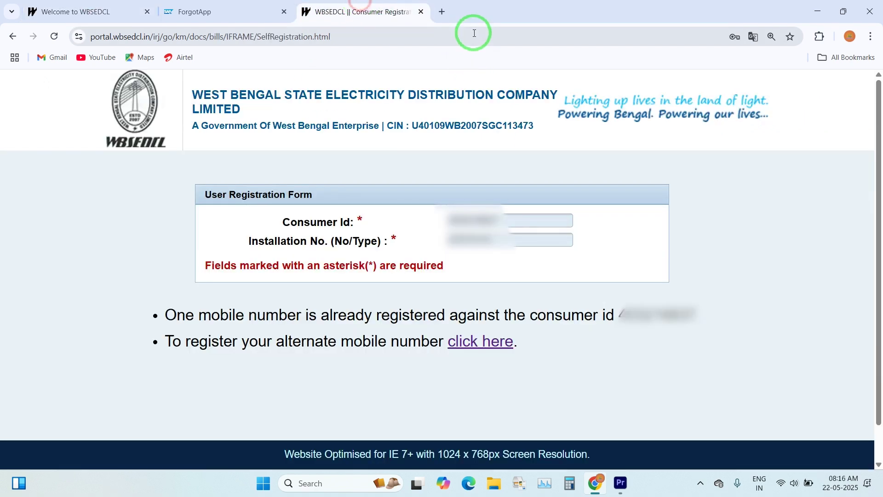
left_click(446, 9)
Search Google for 'wbsedcl' and open the 'Welcome to WBSEDCL' result
left_click(414, 235)
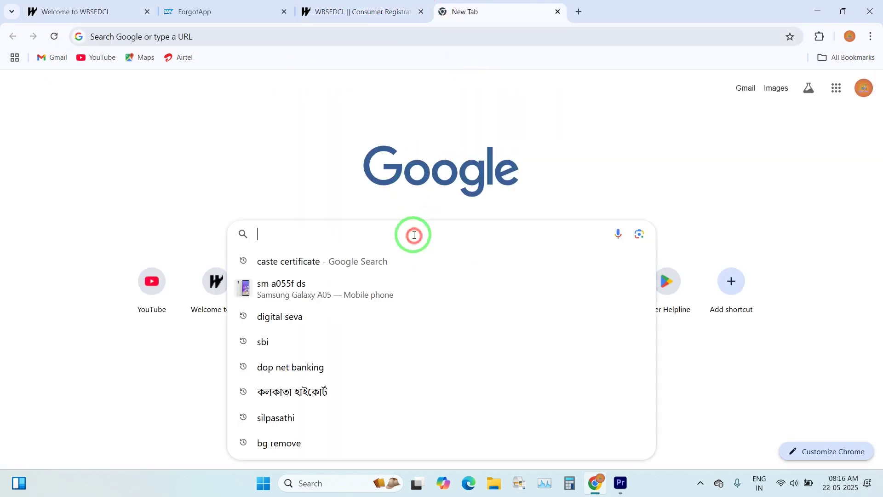
type("w")
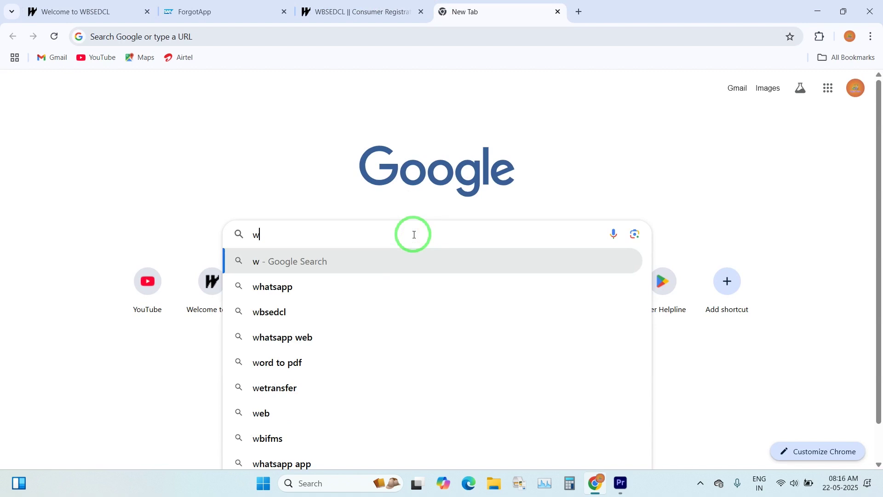
type("bse")
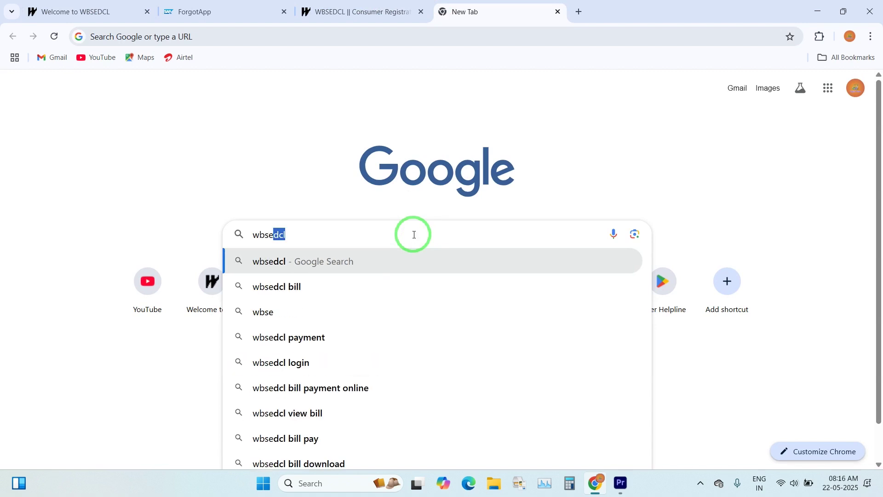
key("Return")
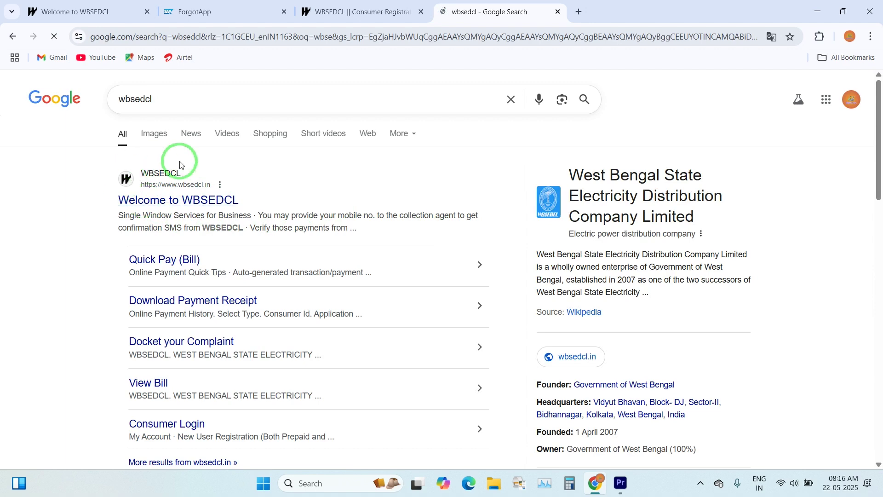
left_click(183, 201)
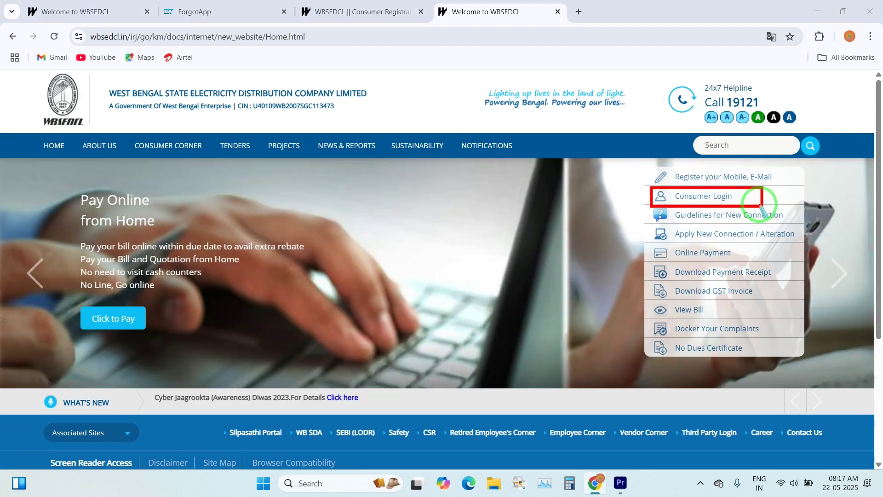
Open Consumer Login and highlight the username and password fields
left_click(760, 205)
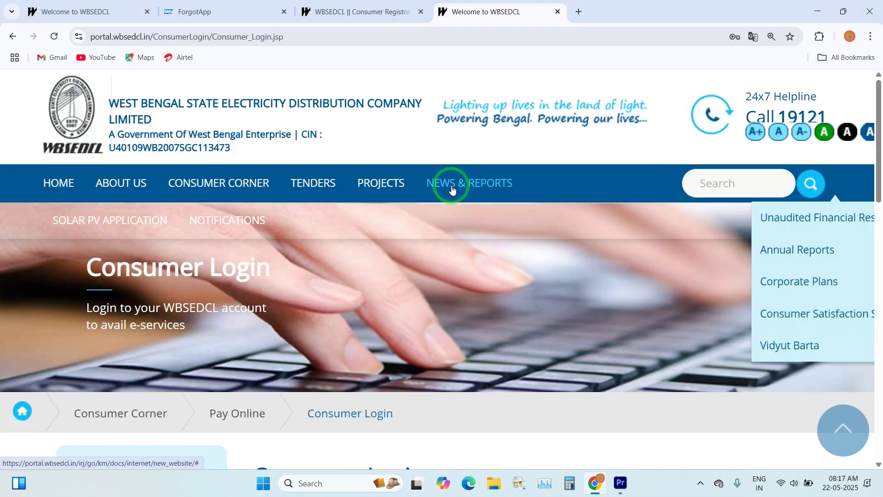
scroll(485, 289, "down", 3)
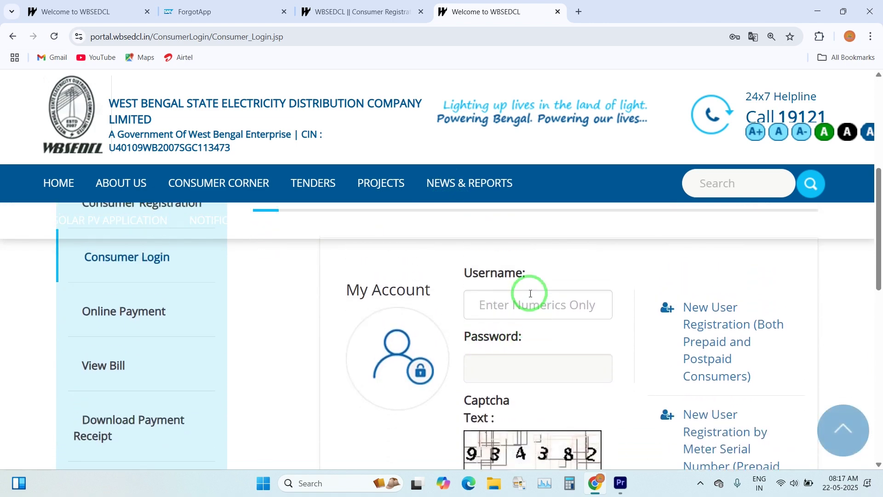
mouse_move(451, 282)
left_mouse_down()
mouse_move(539, 323)
mouse_move(619, 326)
left_mouse_up()
mouse_move(456, 346)
left_mouse_down()
mouse_move(559, 388)
mouse_move(612, 389)
left_mouse_up()
Highlight the captcha, its answer box, the Login button and New User Registration
scroll(612, 388, "down", 3)
mouse_move(459, 255)
left_mouse_down()
mouse_move(561, 305)
mouse_move(605, 305)
left_mouse_up()
mouse_move(461, 368)
left_mouse_down()
mouse_move(529, 404)
mouse_move(562, 406)
left_mouse_up()
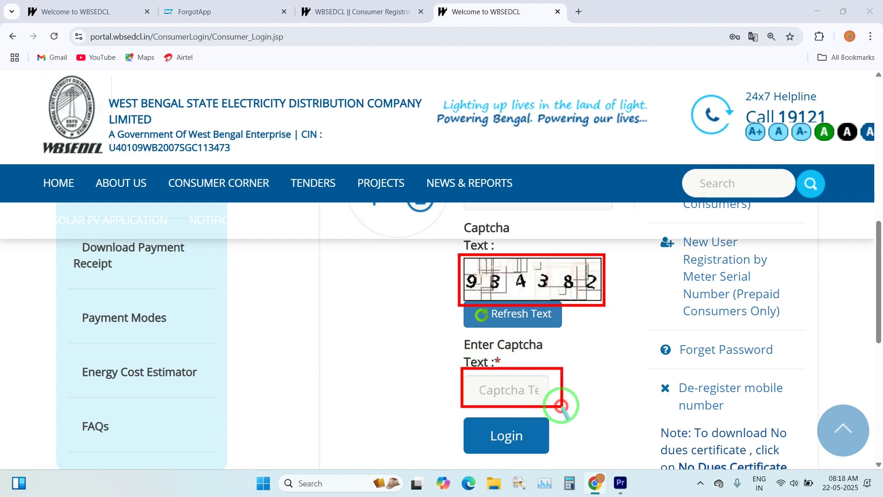
left_click_drag(459, 414, 564, 456)
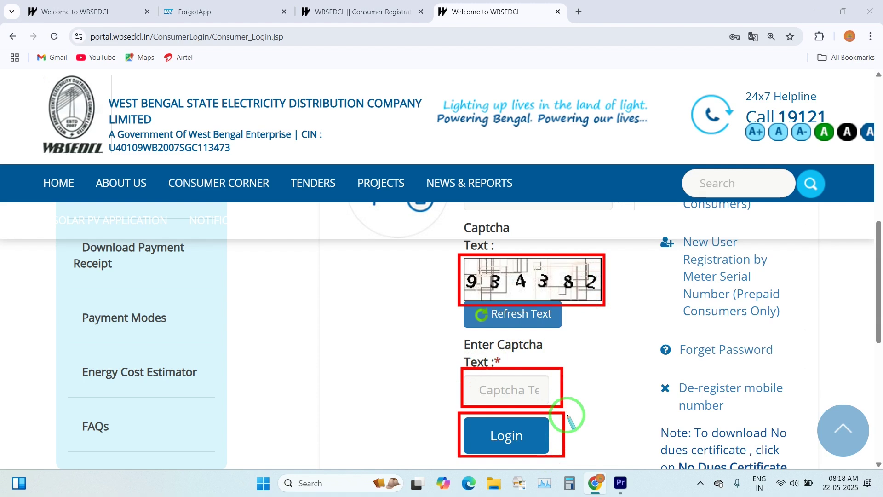
scroll(614, 350, "up", 4)
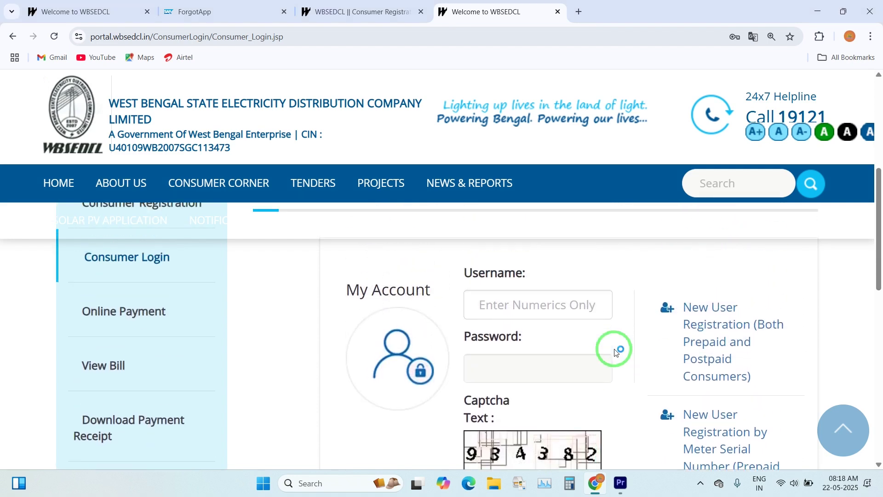
mouse_move(648, 286)
left_mouse_down()
mouse_move(725, 370)
mouse_move(806, 398)
left_mouse_up()
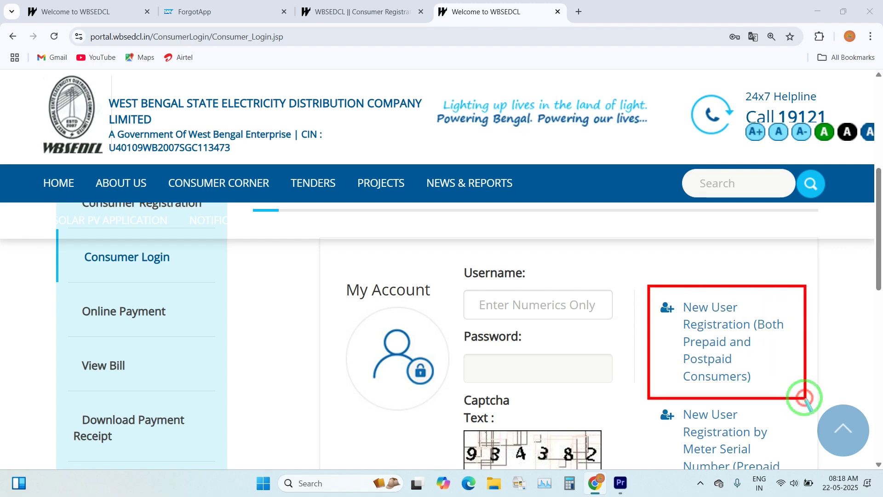
Start New User Registration and submit the Consumer Id
left_click(782, 380)
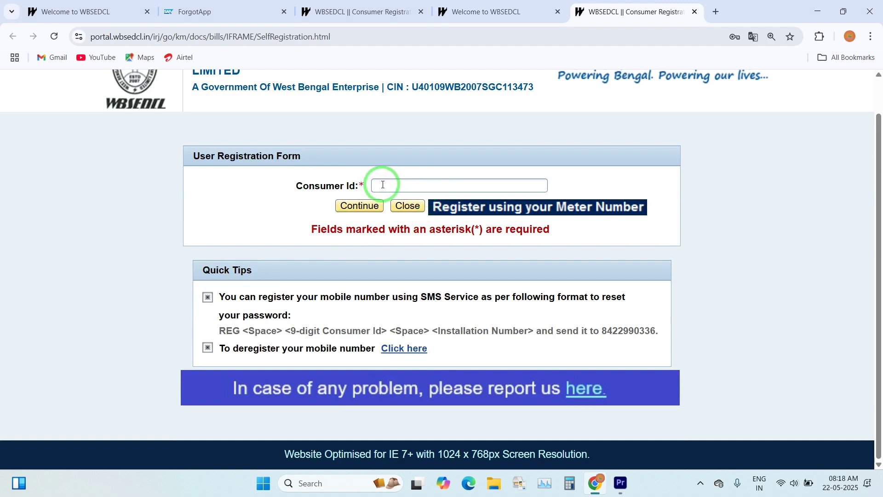
left_click_drag(366, 170, 470, 197)
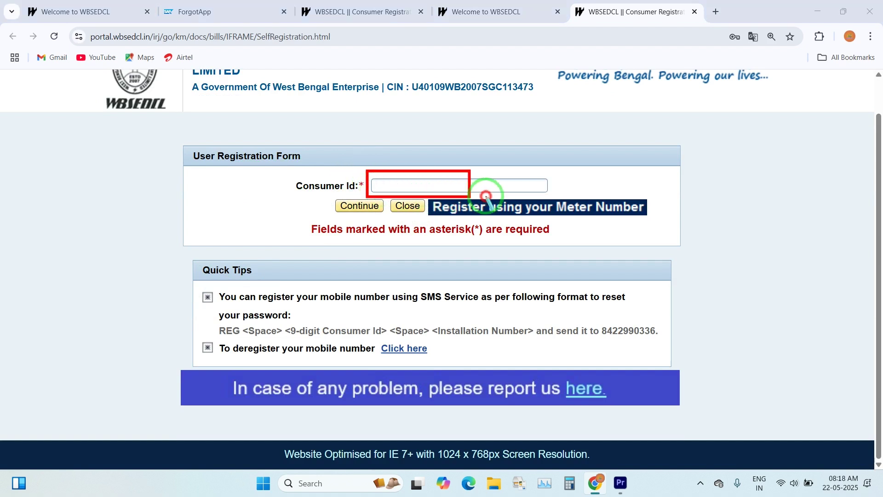
left_click(397, 186)
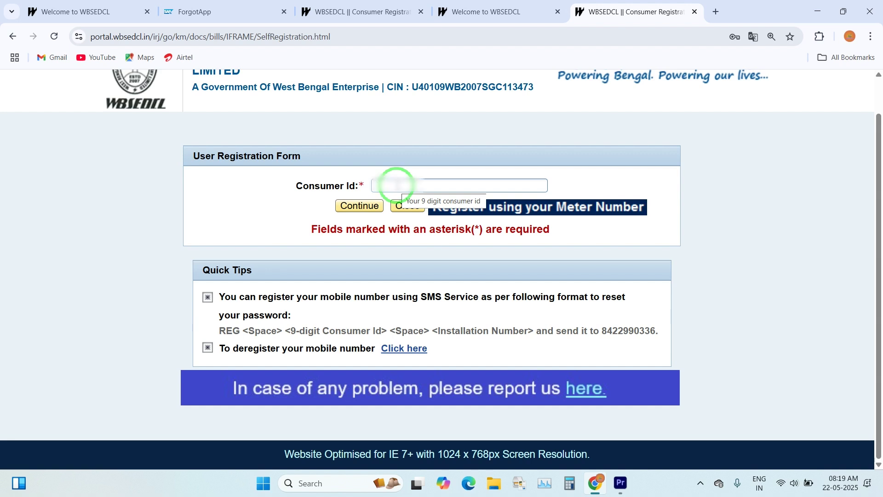
left_click(401, 202)
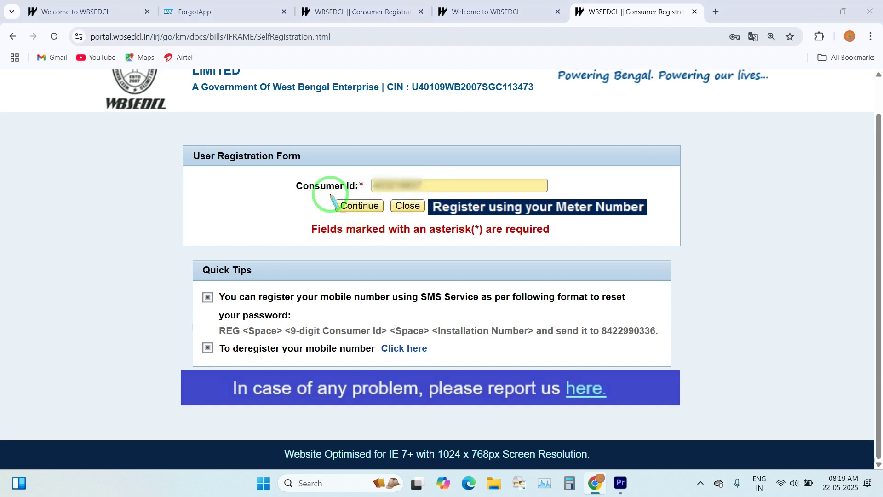
left_click_drag(329, 194, 389, 220)
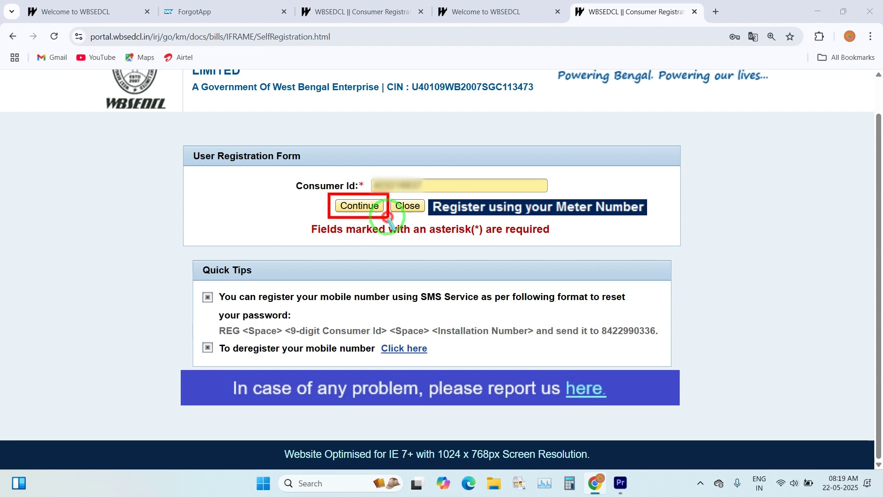
left_click(378, 207)
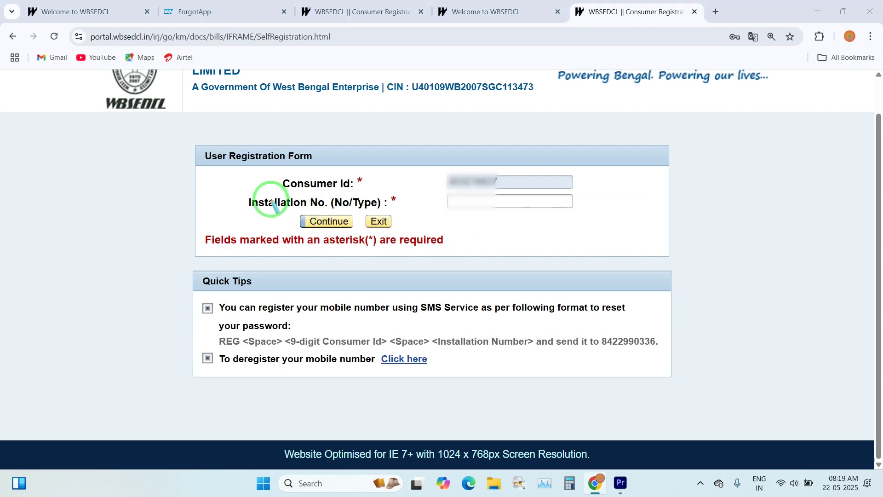
Paste the installation number and continue, revealing the mobile-already-registered message
left_click_drag(240, 194, 400, 212)
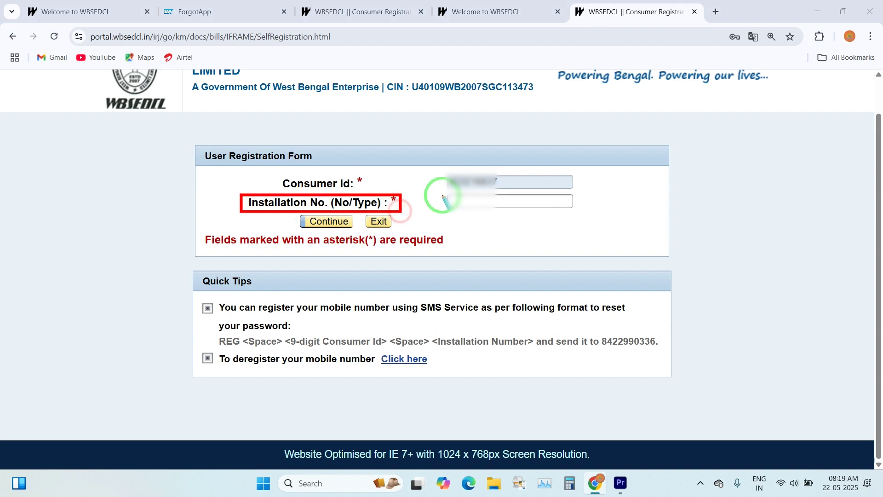
left_click_drag(446, 191, 570, 213)
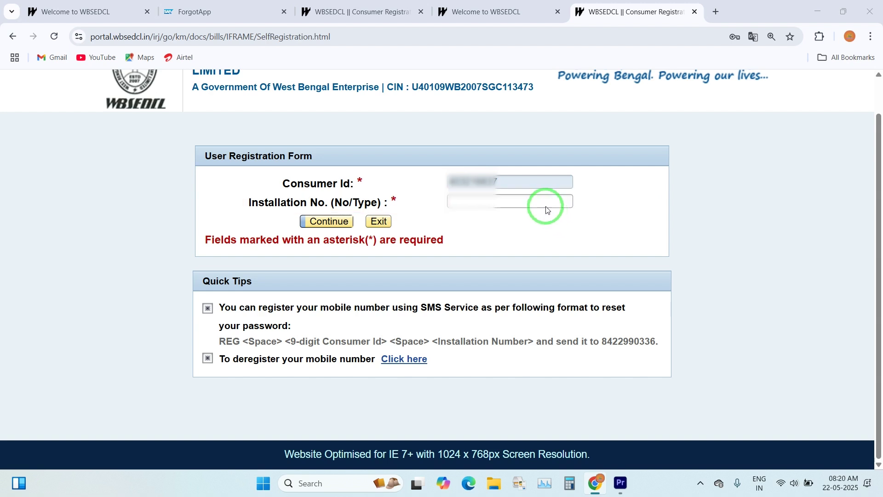
left_click(527, 200)
key("ctrl+v")
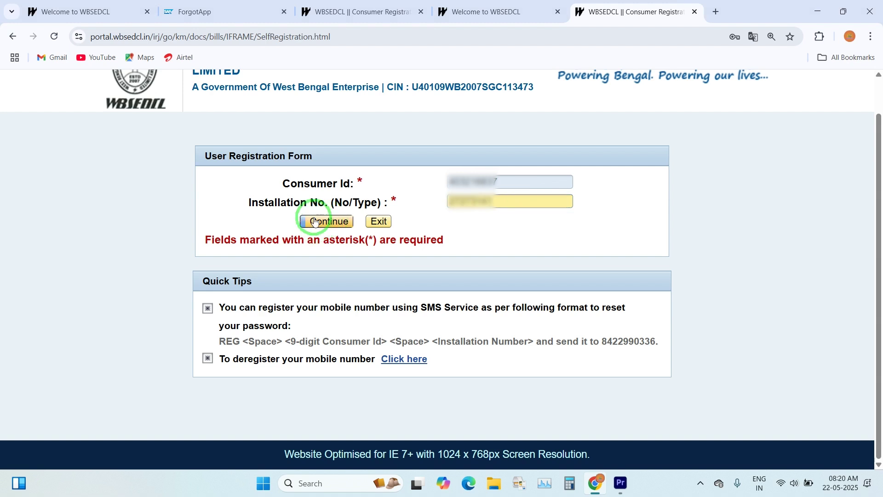
left_click(324, 222)
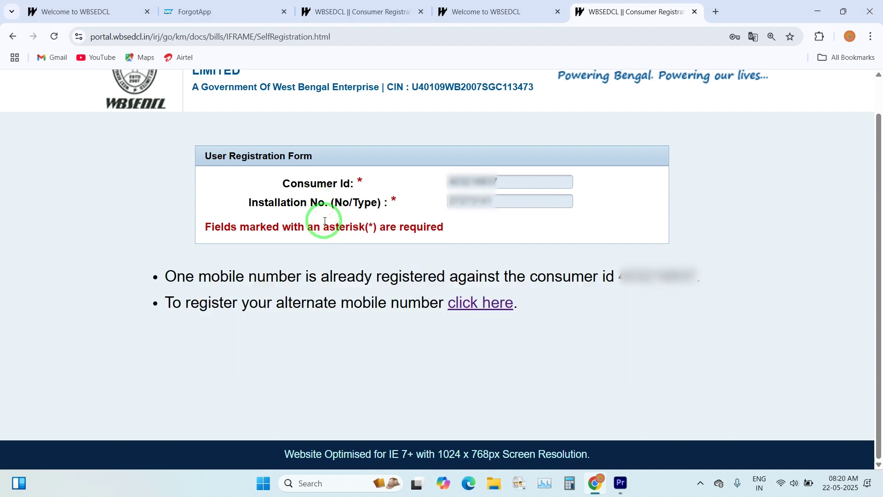
Highlight the already-registered message, then return to Consumer Login and mark Forget Password
mouse_move(153, 264)
left_mouse_down()
mouse_move(201, 287)
mouse_move(304, 295)
mouse_move(709, 293)
left_mouse_up()
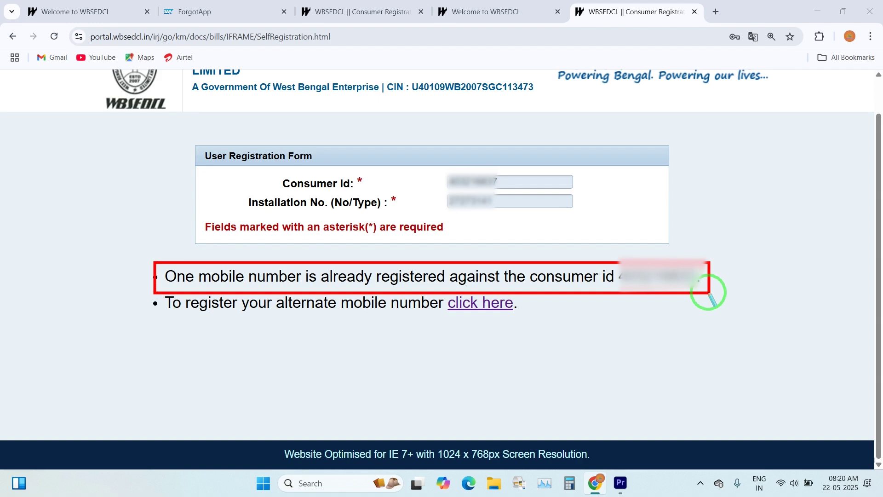
key("ctrl+shift+Tab")
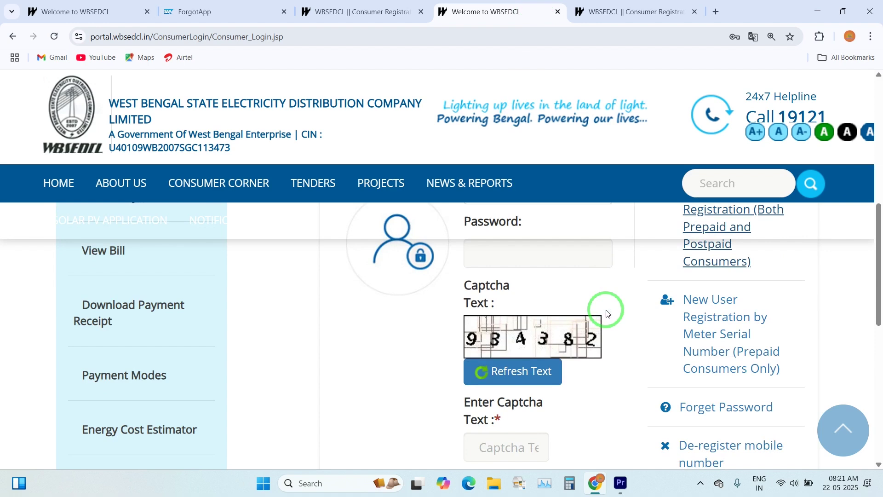
scroll(617, 359, "down", 2)
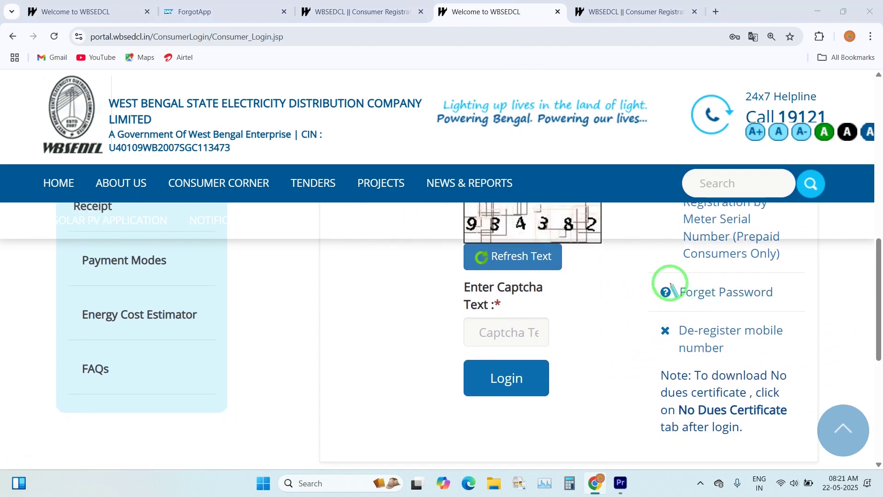
mouse_move(658, 282)
left_mouse_down()
mouse_move(742, 311)
mouse_move(784, 309)
left_mouse_up()
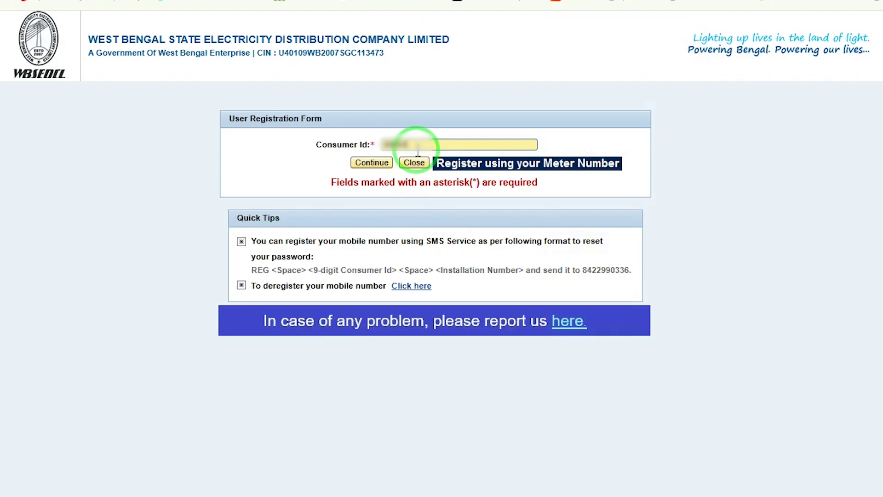
Submit the Consumer Id and the installation number
left_click(379, 163)
left_click(465, 157)
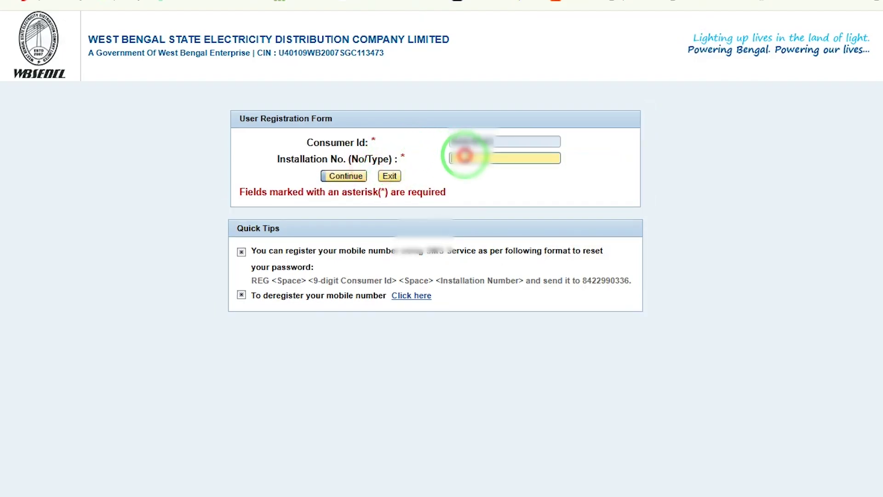
type("1234567")
left_click(343, 176)
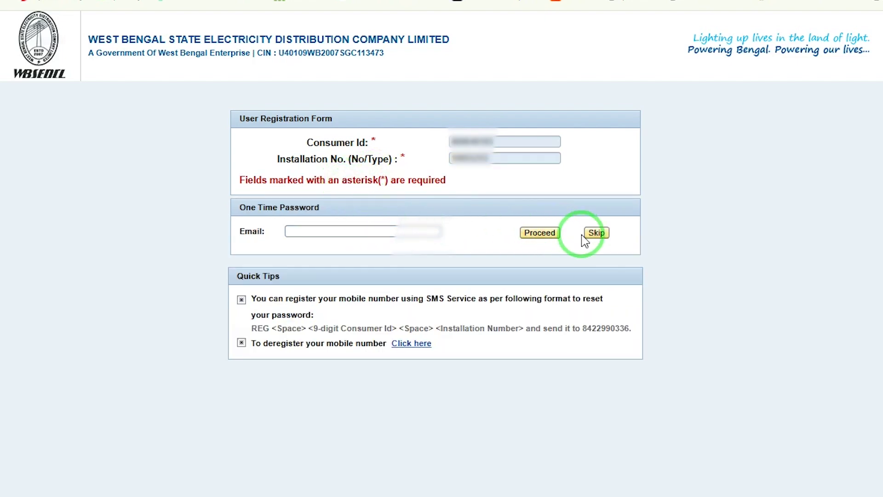
Skip the email step, send an OTP to the primary mobile and submit the code
left_click(595, 234)
left_click(511, 410)
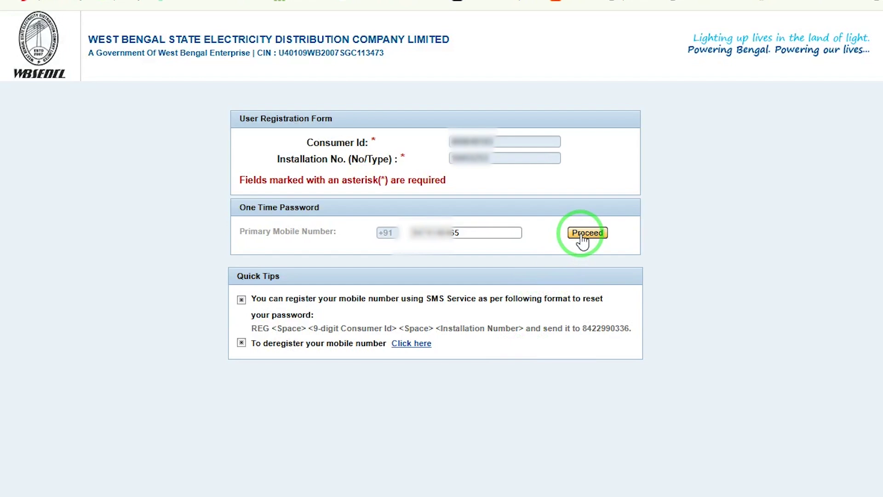
left_click(583, 235)
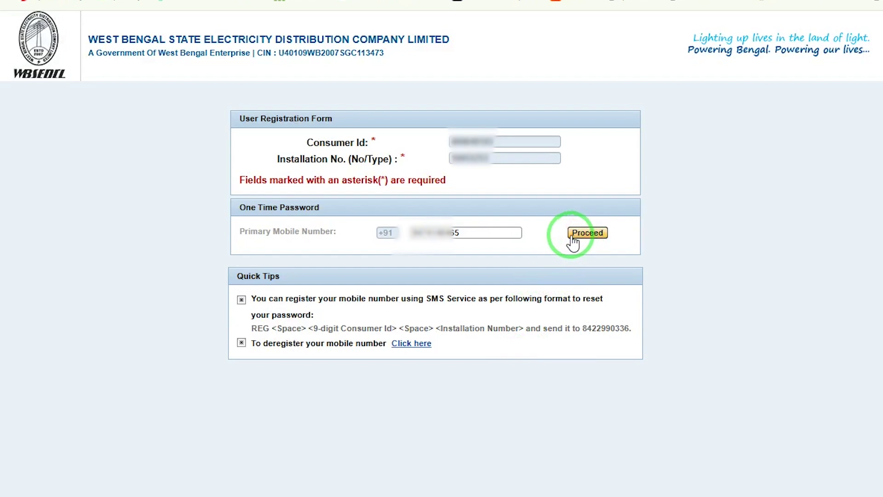
left_click(458, 263)
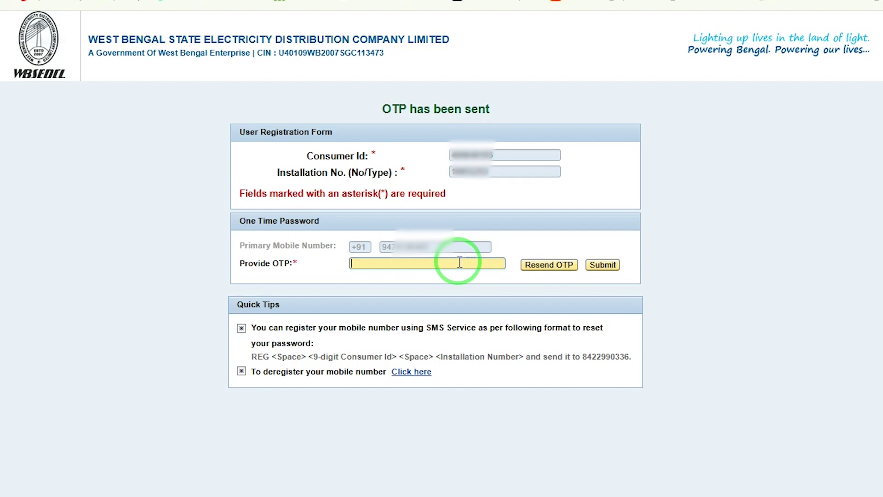
left_click(605, 265)
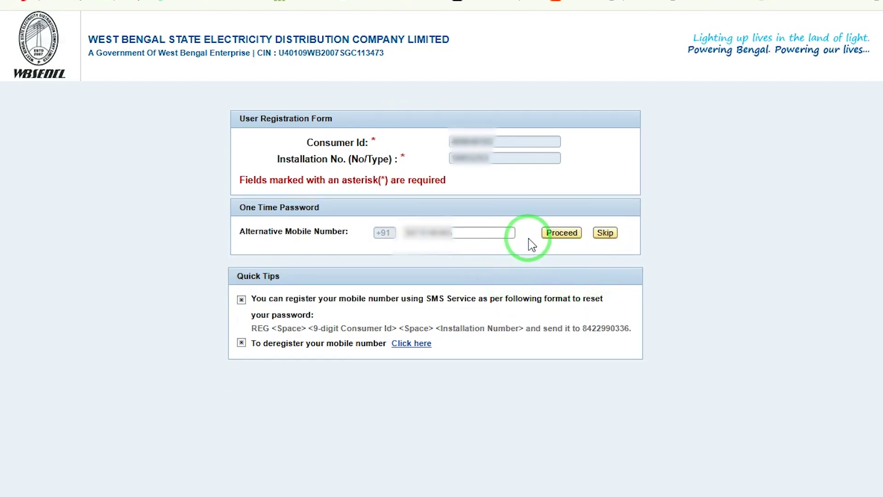
Skip registering an alternate mobile number and confirm with OK
left_click(547, 234)
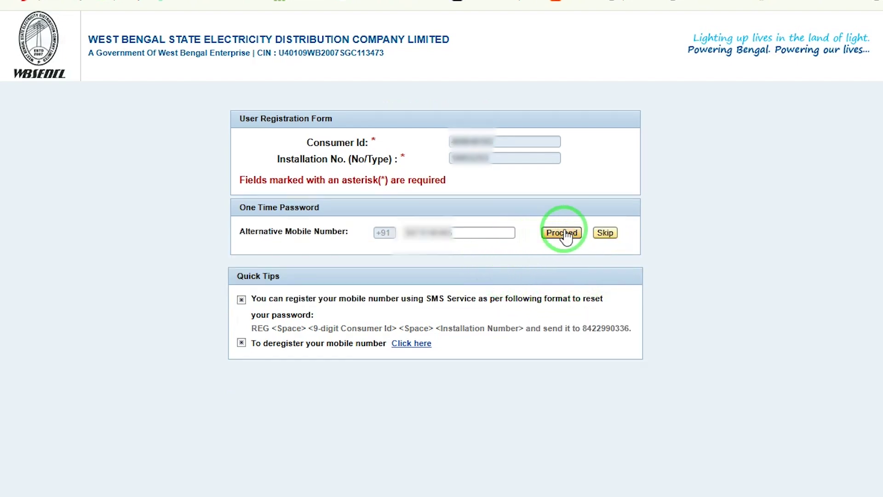
left_click(605, 233)
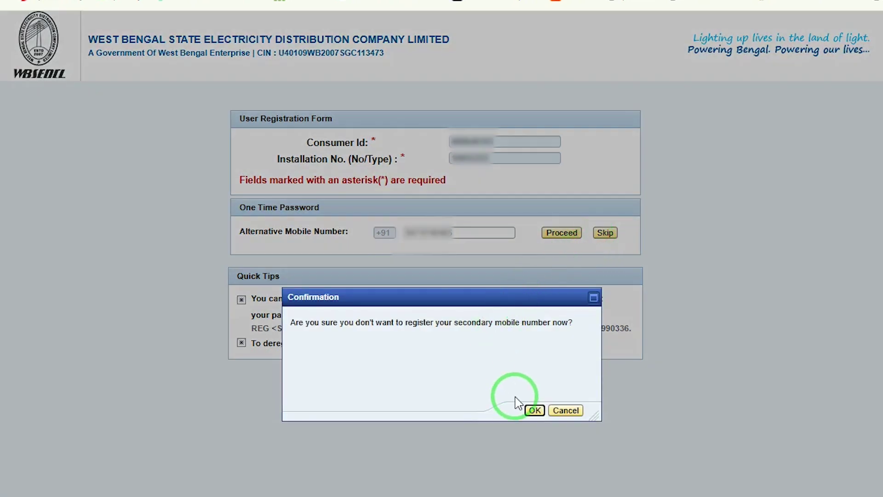
left_click(533, 411)
left_click(362, 253)
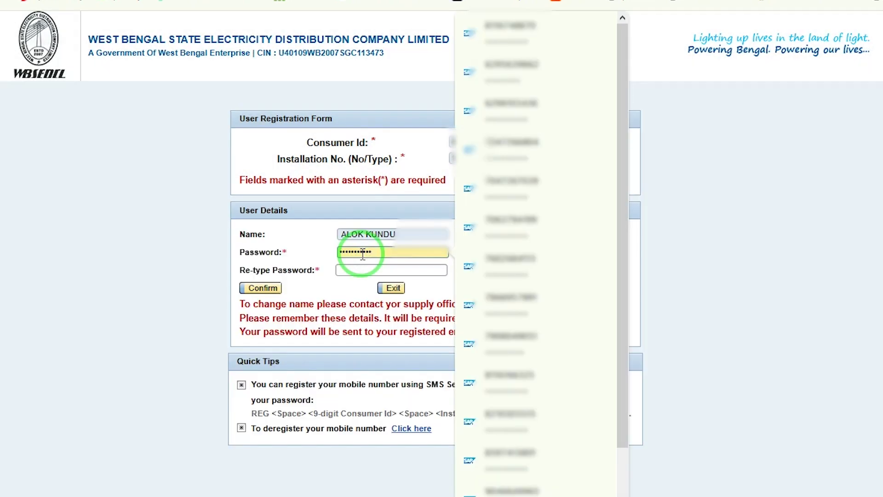
Enter and re-type the new account password, then confirm the registration
left_click(363, 275)
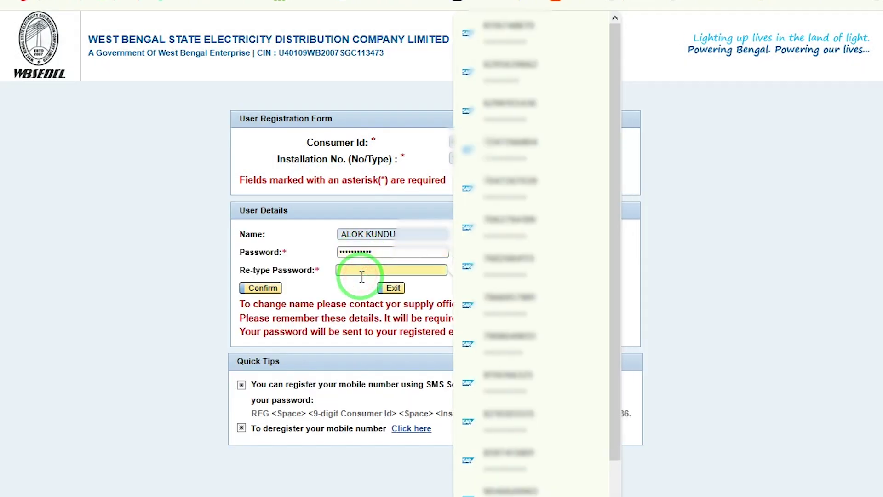
type("******")
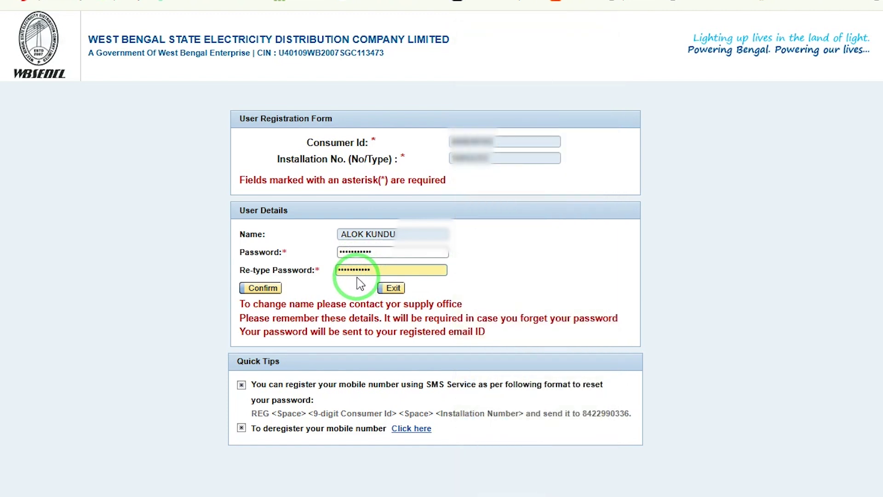
left_click(261, 289)
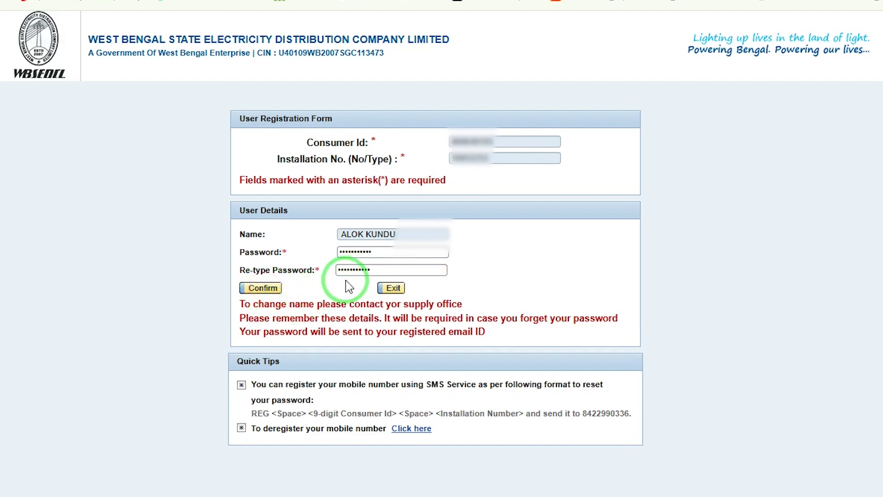
mouse_move(389, 249)
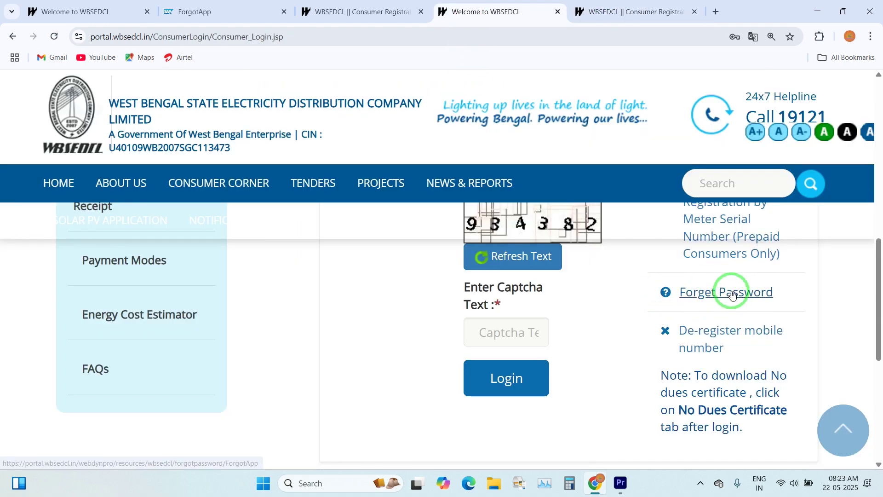
Open the Forget Password form and paste the consumer's User Id / Login Id
left_click(733, 295)
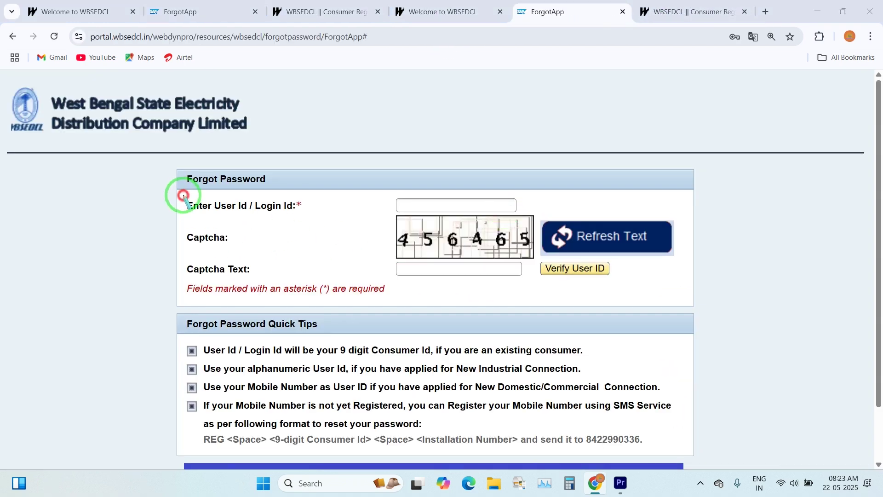
left_click_drag(184, 195, 306, 214)
left_click_drag(389, 193, 527, 215)
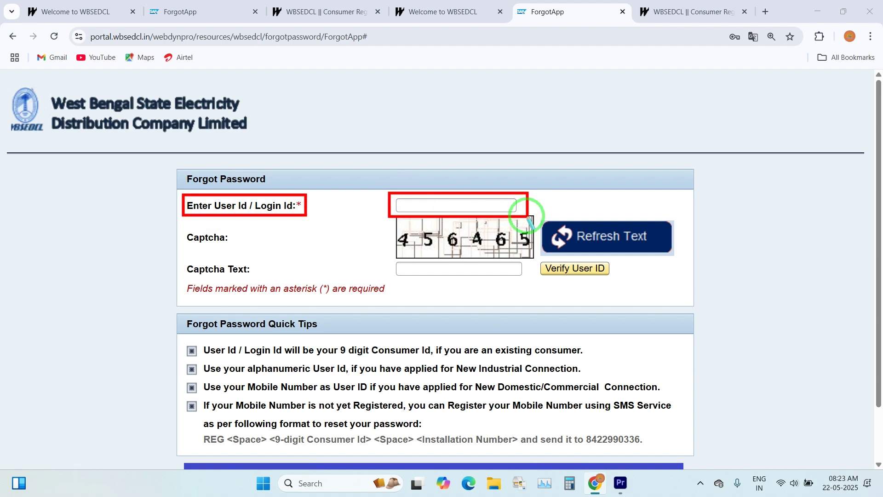
right_click(546, 203)
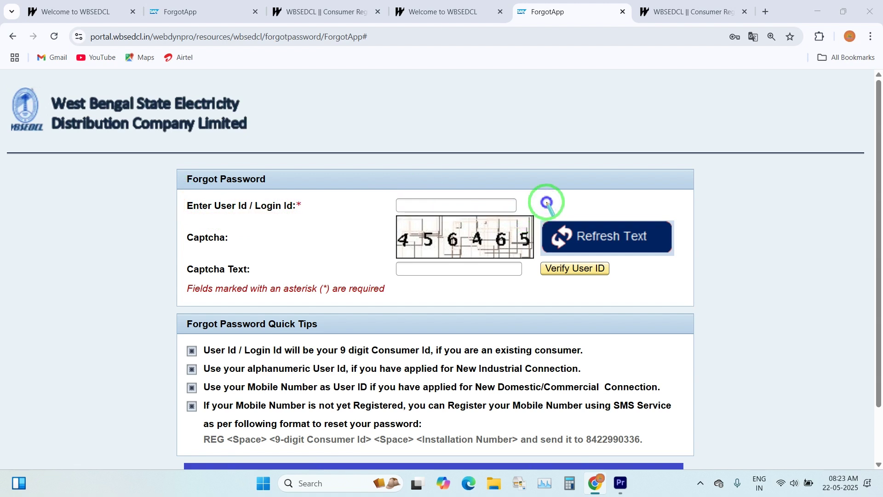
right_click(547, 202)
left_click(570, 209)
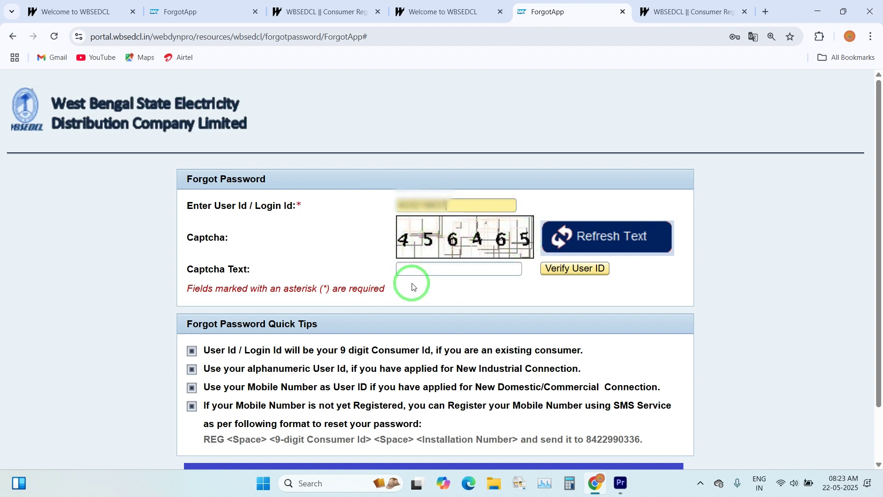
Enter the captcha text and verify the User Id
left_click(422, 270)
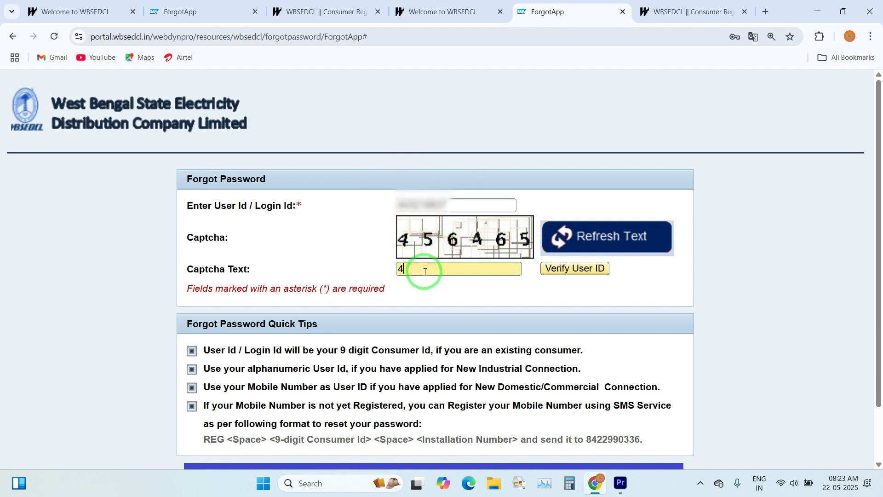
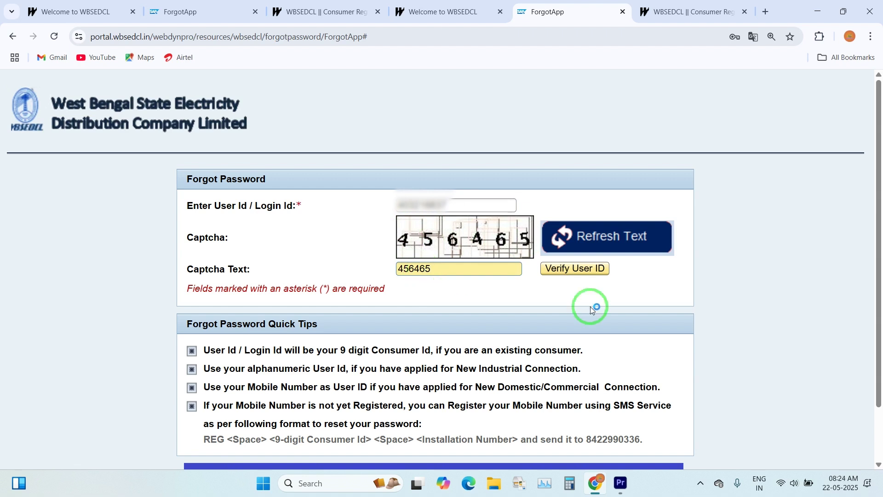
left_click(583, 267)
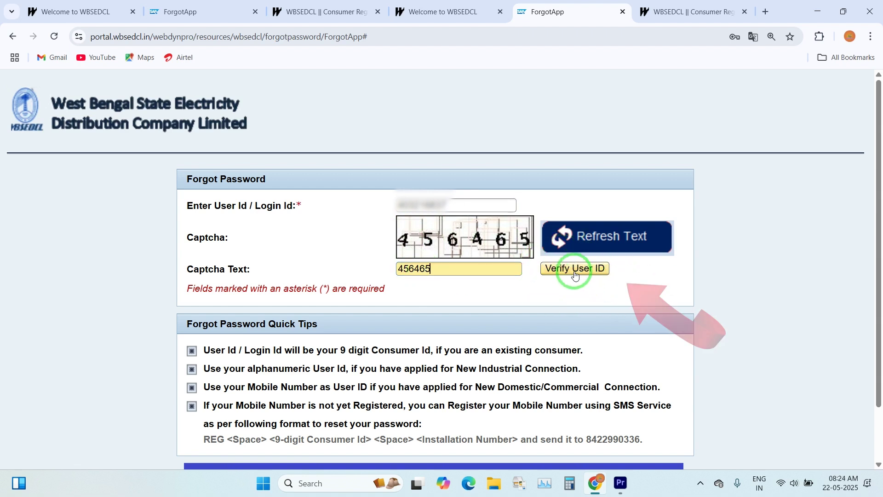
left_click(593, 270)
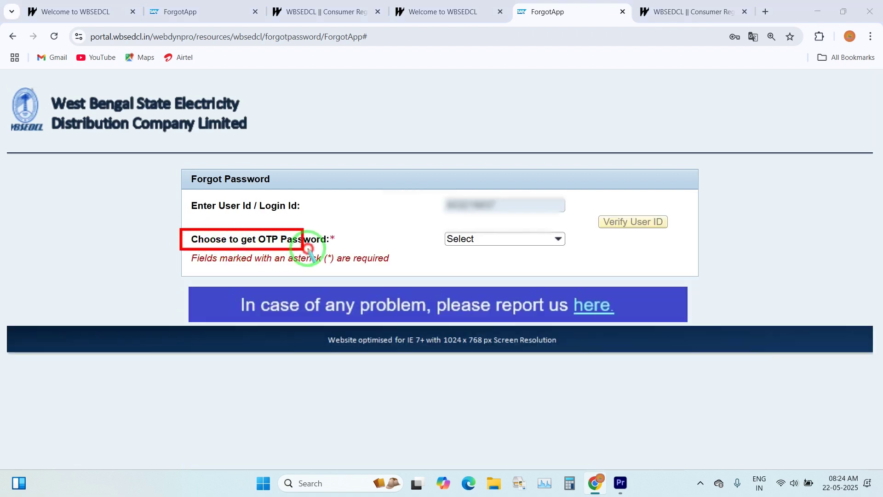
Choose Via Mobile, generate an OTP and paste the received code into the field
left_click(473, 239)
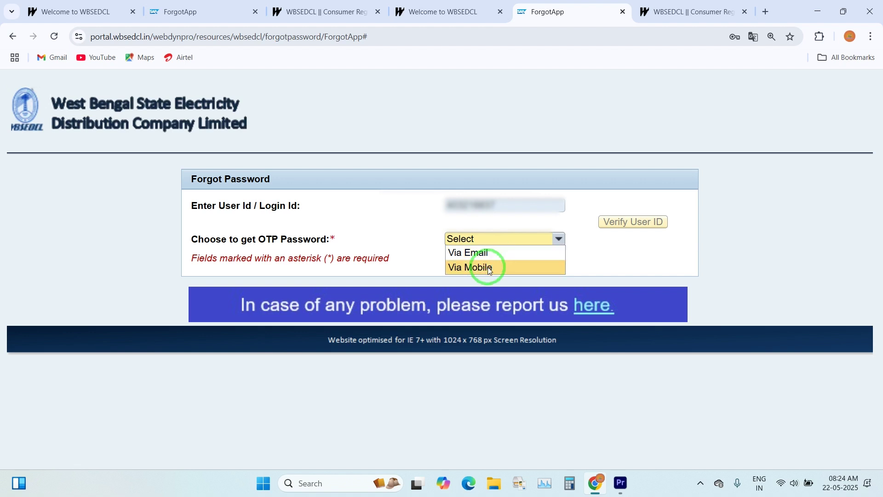
left_click(489, 270)
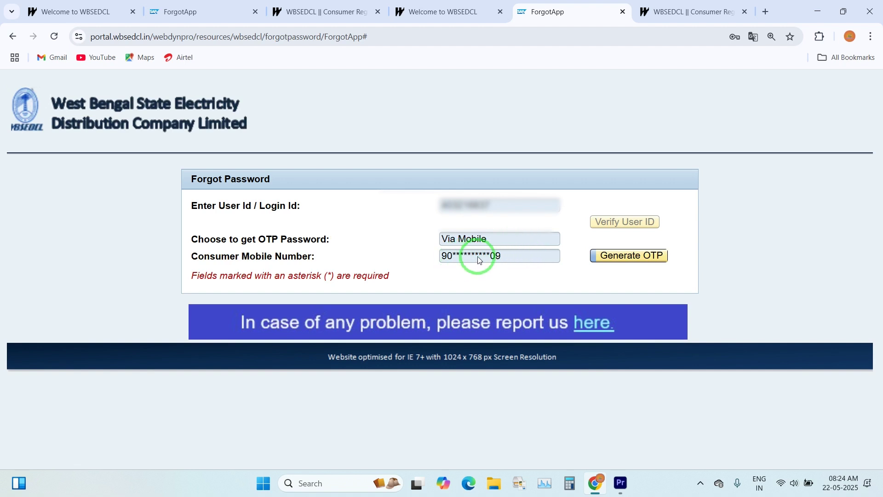
left_click(601, 258)
left_click(478, 339)
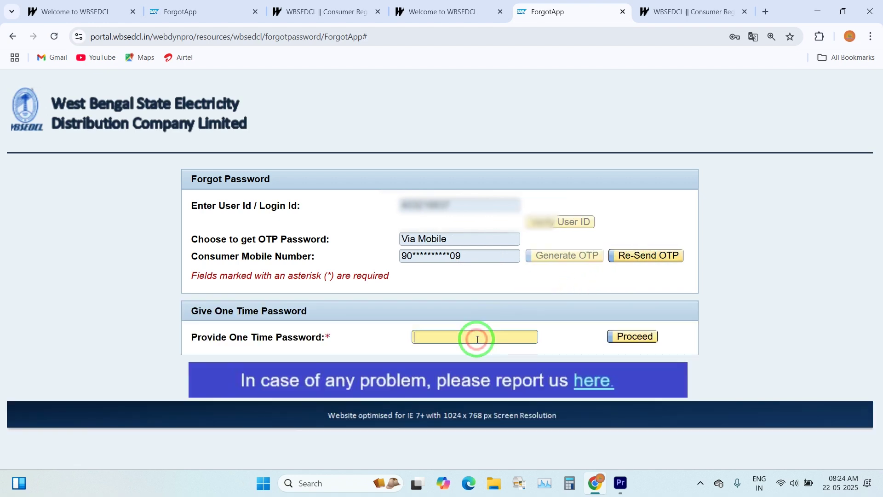
left_click(472, 340)
key("ctrl+v")
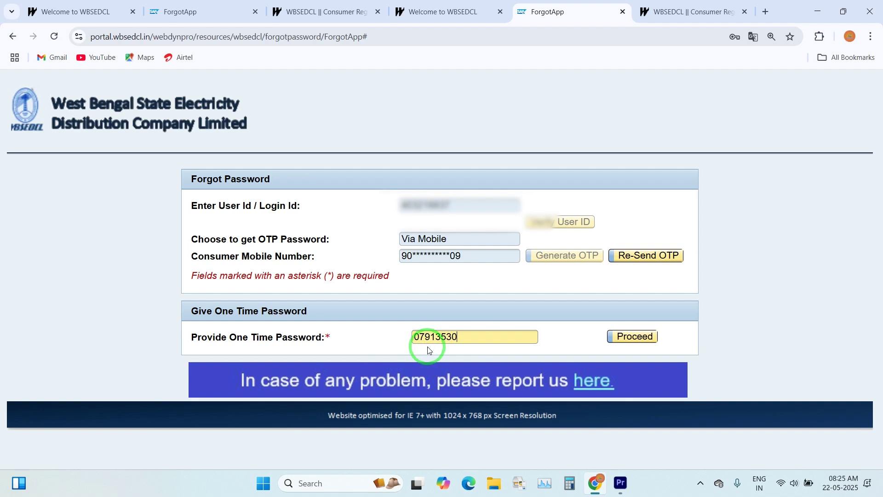
Proceed with the OTP, enter the new password in both fields and change it
left_click(635, 336)
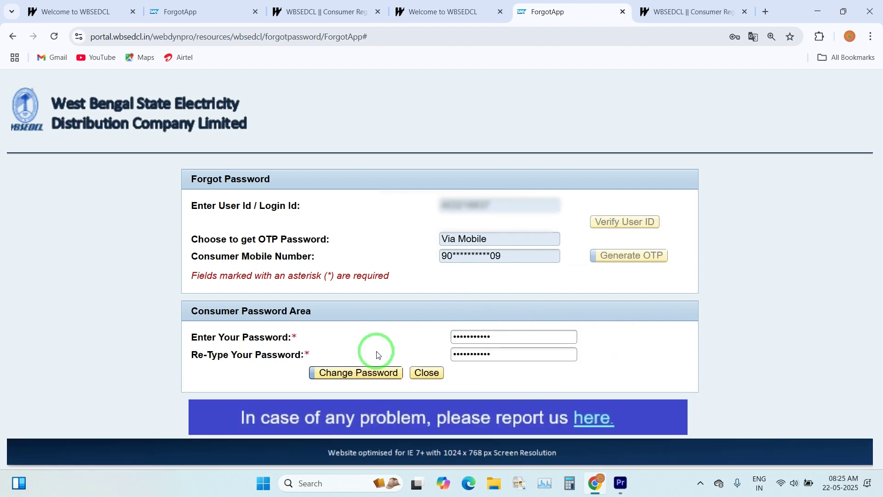
mouse_move(429, 325)
left_mouse_down()
mouse_move(524, 359)
mouse_move(603, 368)
left_mouse_up()
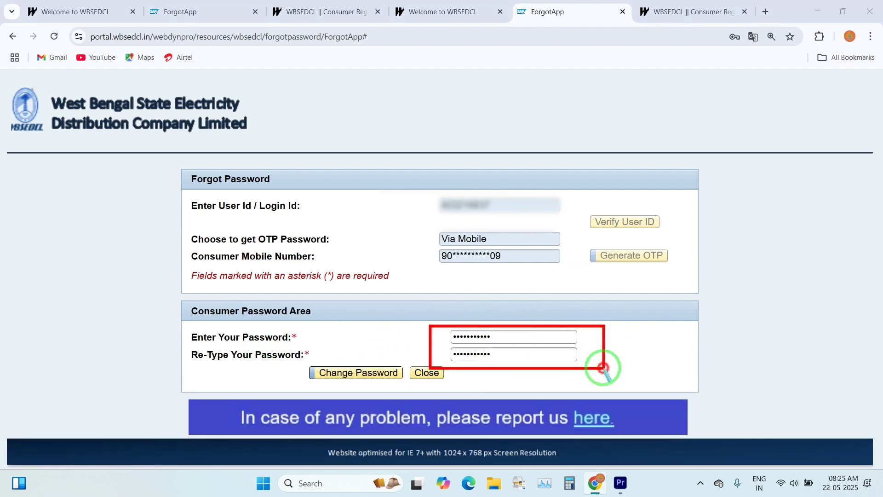
right_click(623, 352)
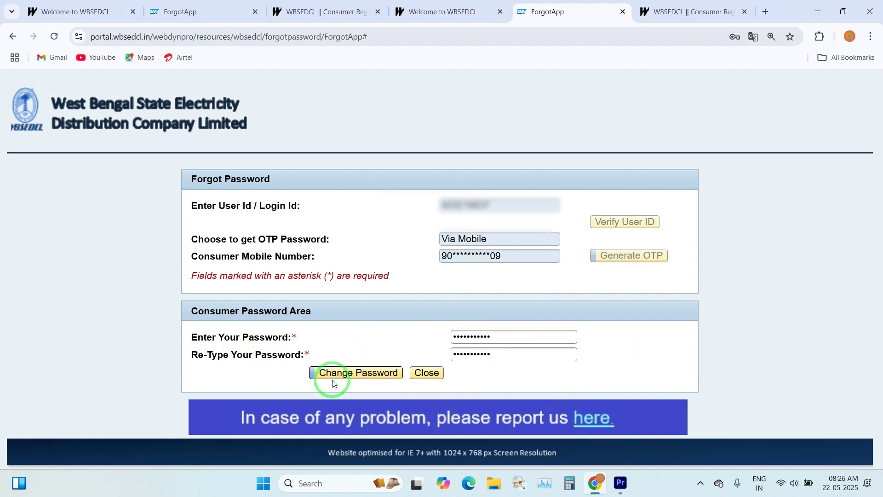
left_click_drag(305, 360, 408, 391)
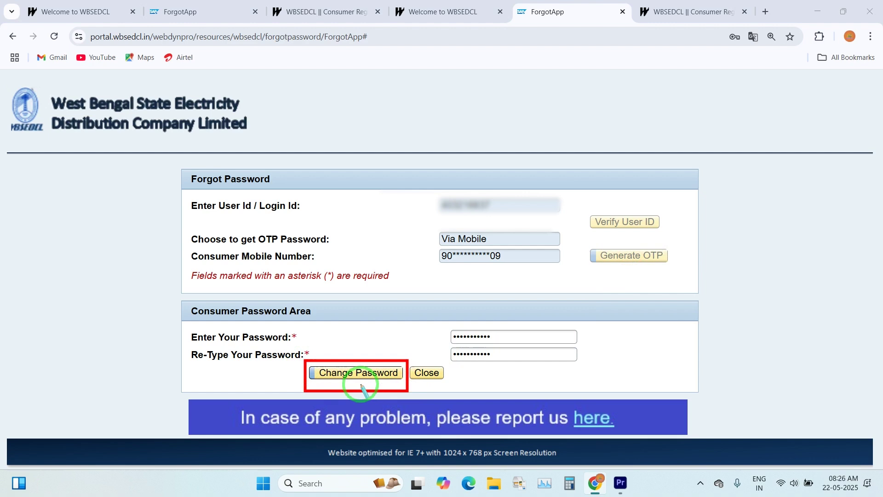
left_click_drag(320, 157, 563, 188)
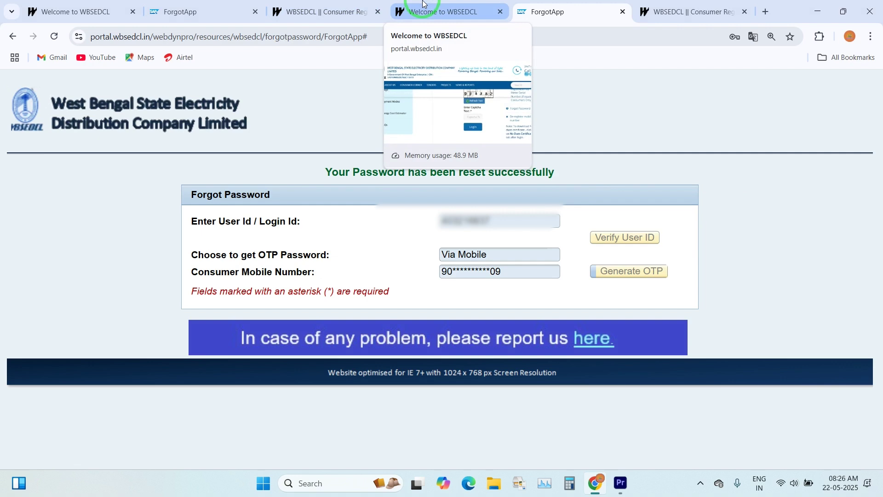
Sign back in with the username, the new password and the captcha text
left_click(424, 4)
scroll(462, 302, "up", 5)
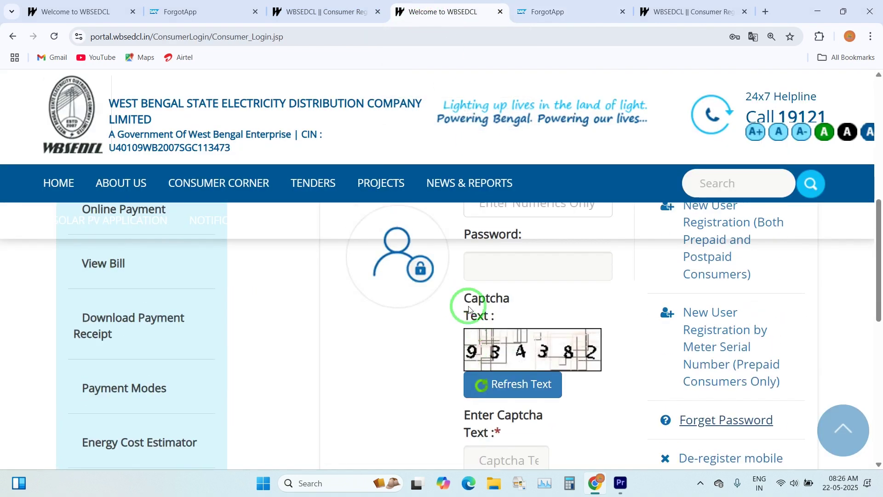
scroll(475, 288, "down", 1)
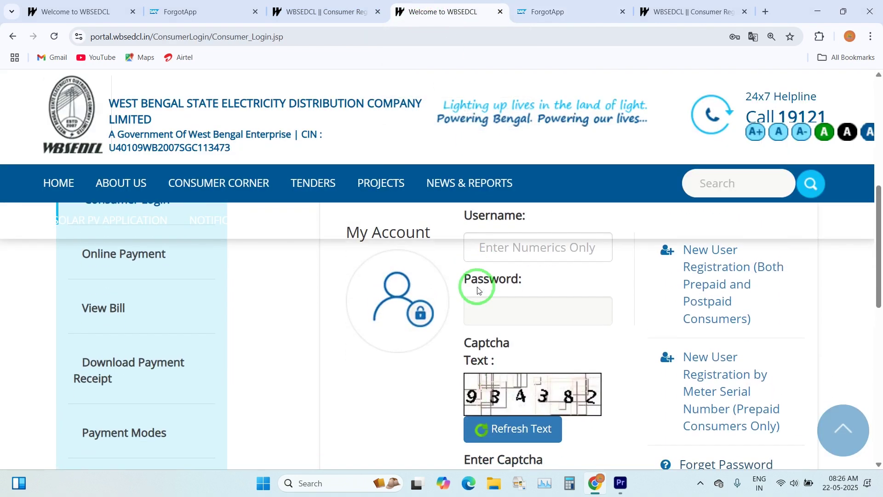
key("ctrl+minus")
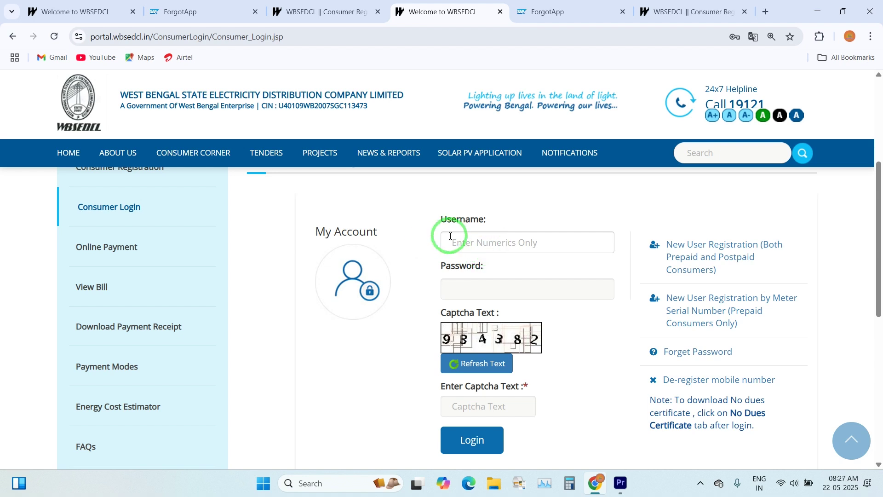
mouse_move(431, 231)
left_mouse_down()
mouse_move(529, 258)
mouse_move(589, 256)
left_mouse_up()
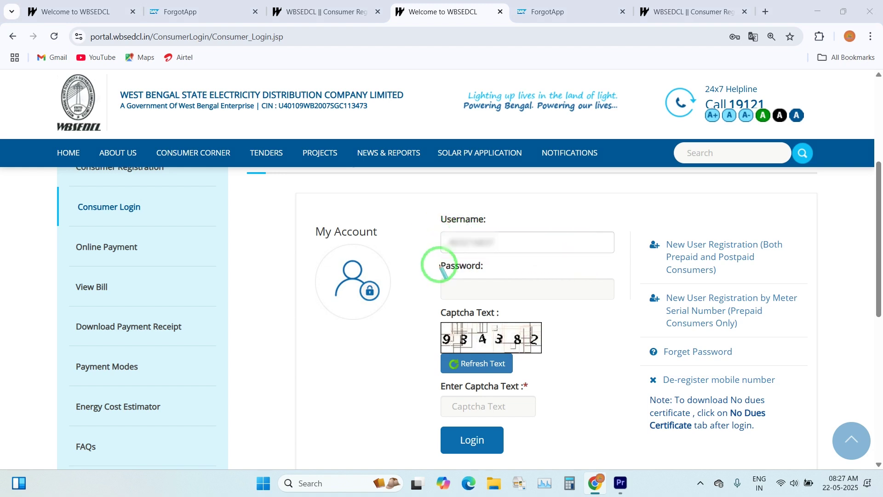
mouse_move(438, 268)
left_mouse_down()
mouse_move(501, 303)
mouse_move(602, 308)
left_mouse_up()
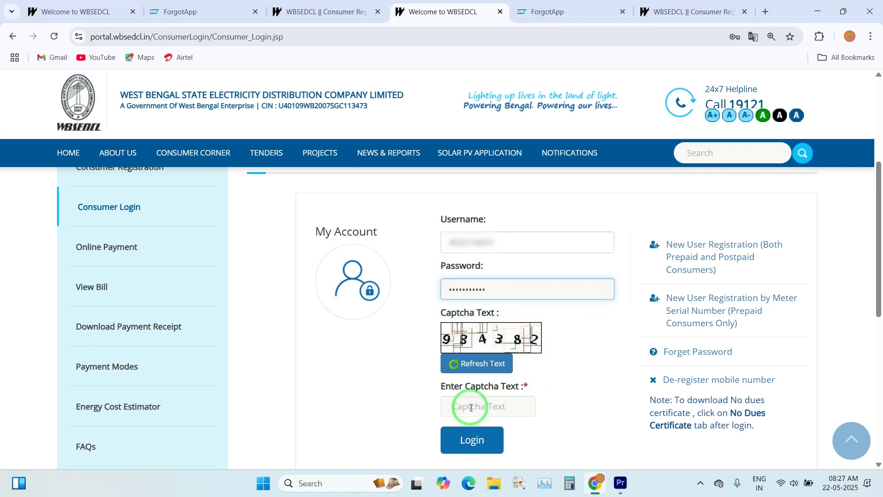
left_click(493, 409)
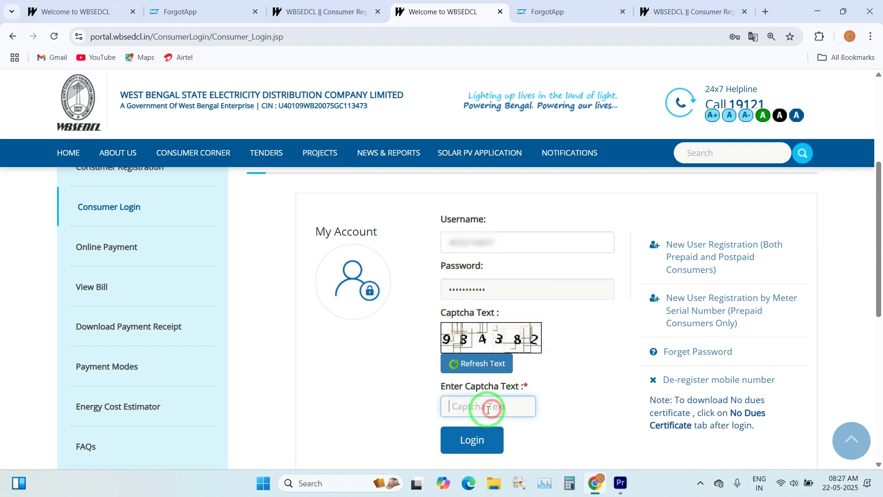
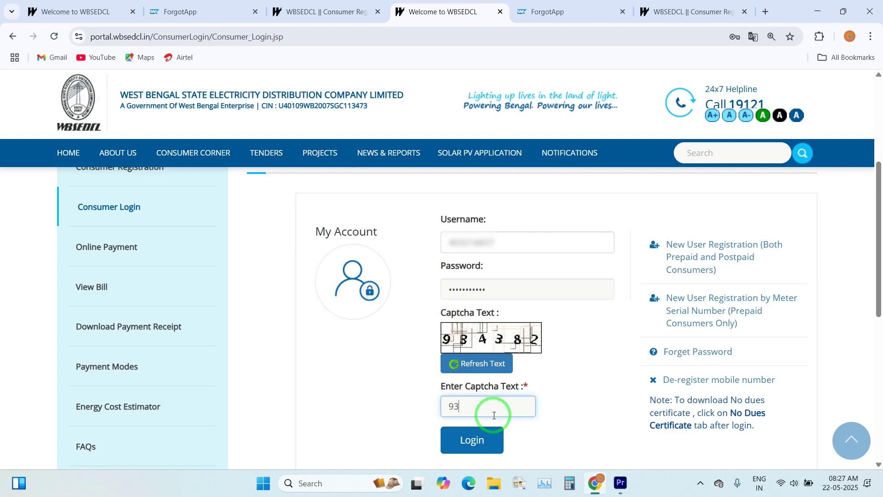
left_click(477, 443)
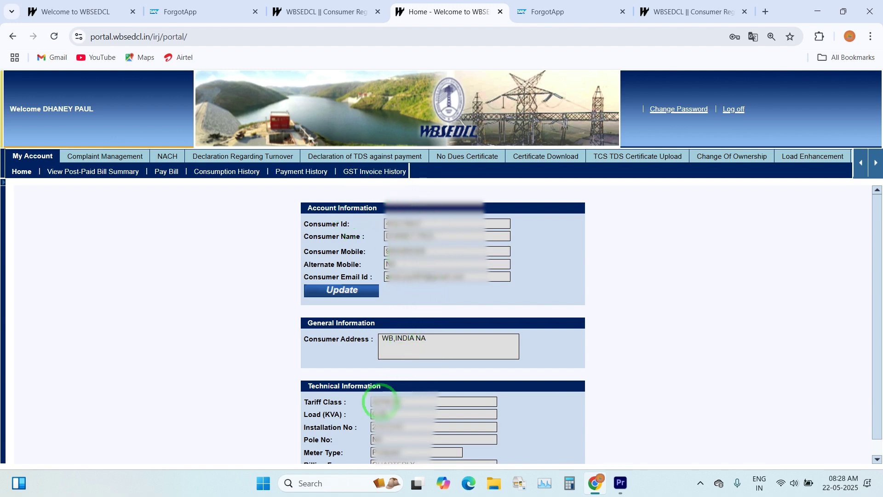
Open the pre-filled Online Load Enhancement form from the Load Enhancement menu
scroll(345, 415, "down", 1)
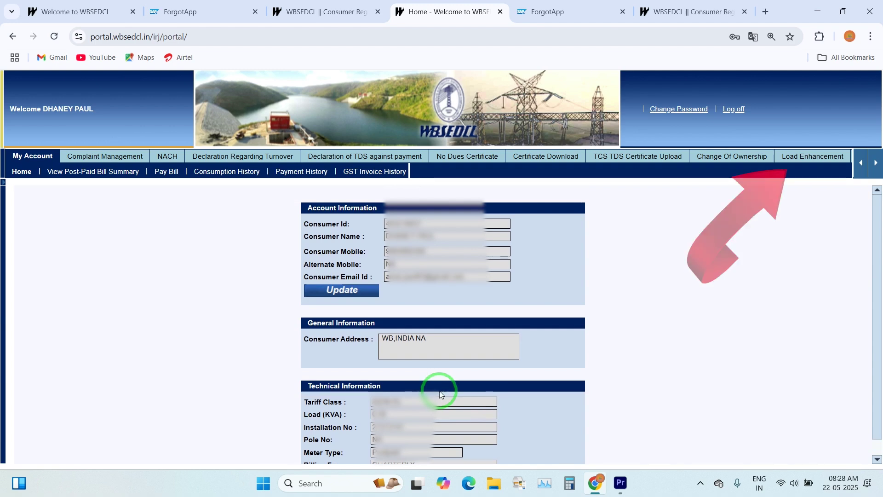
left_click(803, 160)
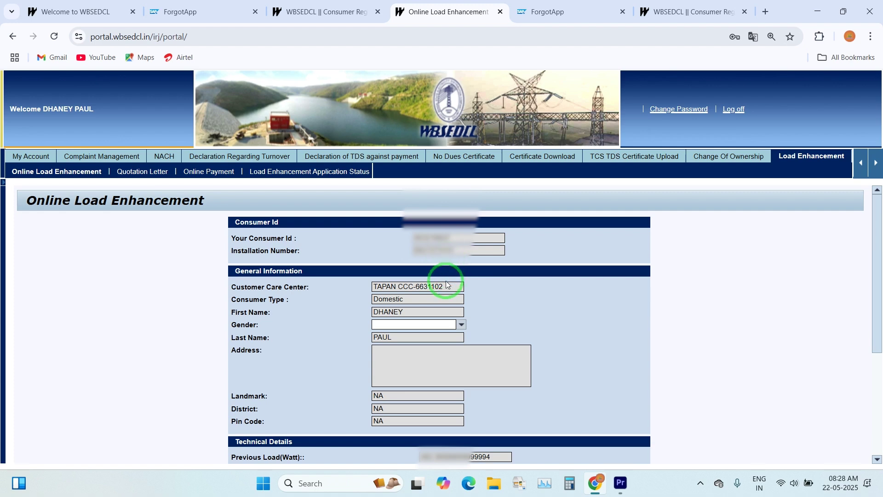
Set Gender to Male on the load enhancement form
scroll(440, 297, "down", 1)
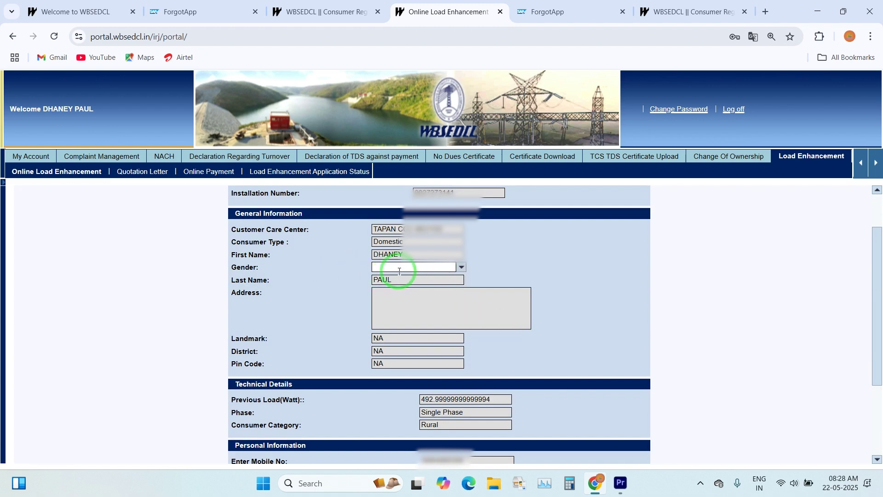
left_click(459, 267)
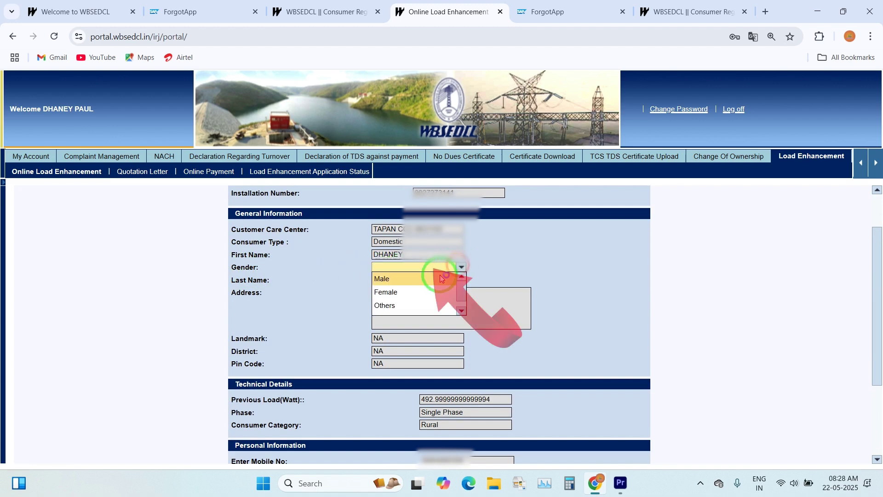
left_click(428, 279)
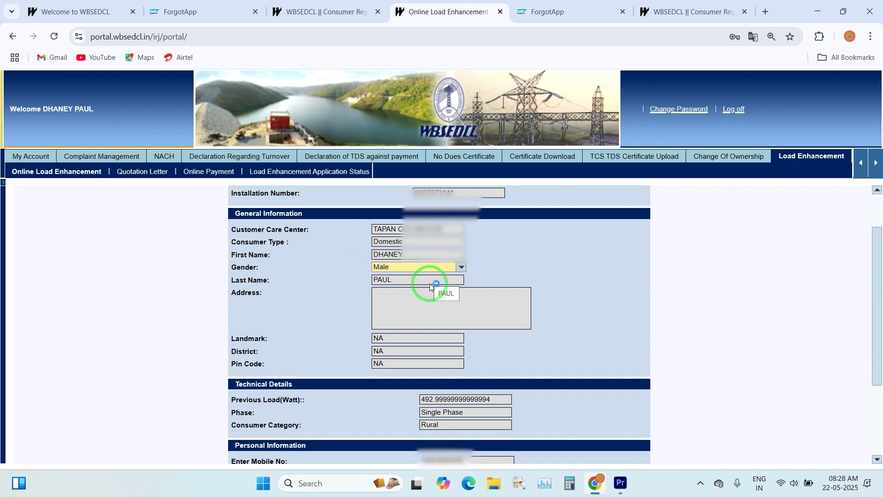
scroll(414, 356, "down", 1)
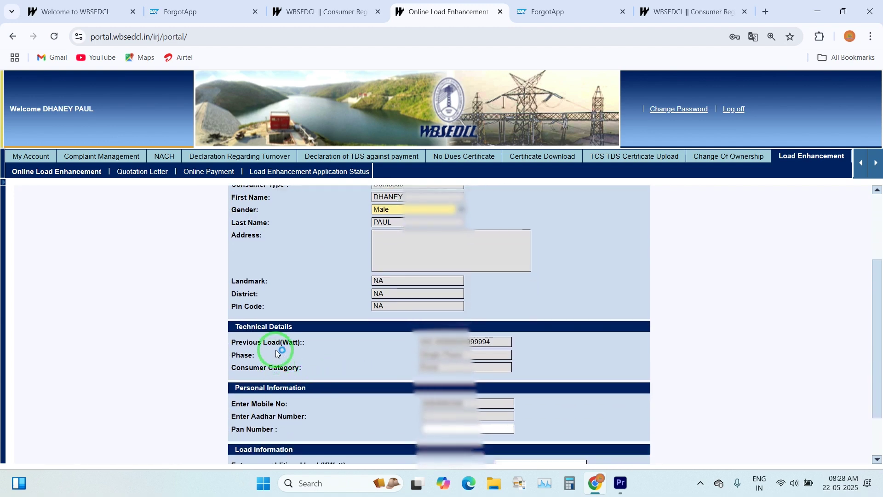
scroll(276, 352, "down", 1)
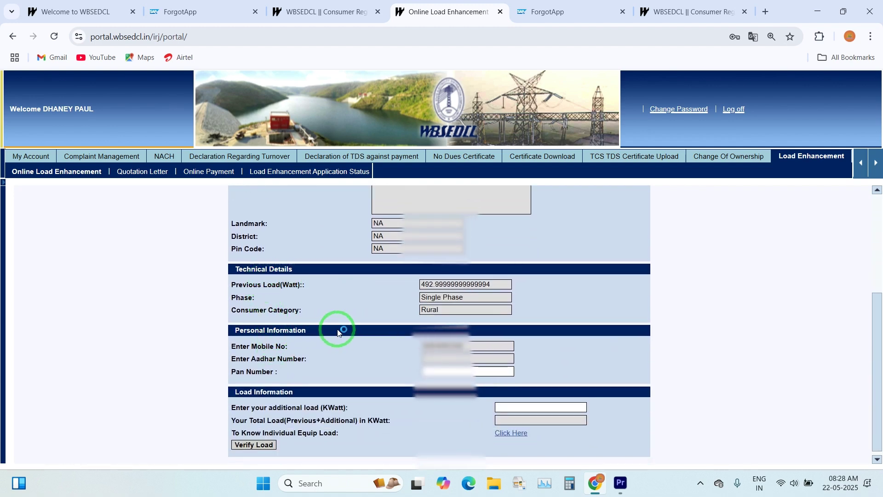
Outline the Technical Details, Personal Information, PAN Number, Load Information and additional load fields
left_click_drag(229, 276, 546, 319)
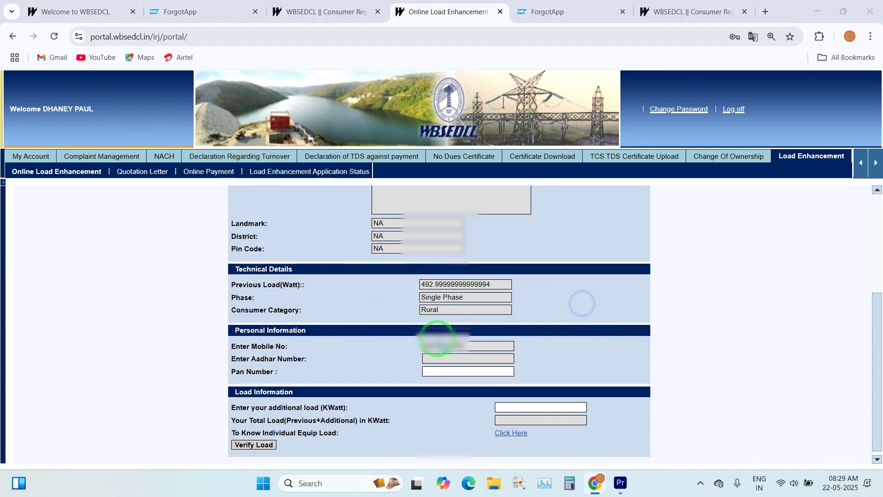
mouse_move(225, 322)
left_mouse_down()
mouse_move(310, 365)
mouse_move(532, 374)
left_mouse_up()
left_click_drag(415, 367, 517, 386)
right_click(541, 365)
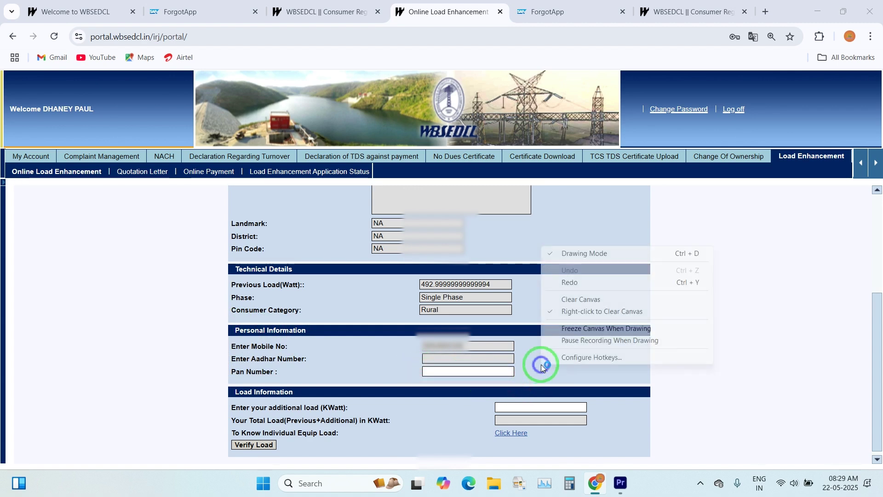
left_click(571, 254)
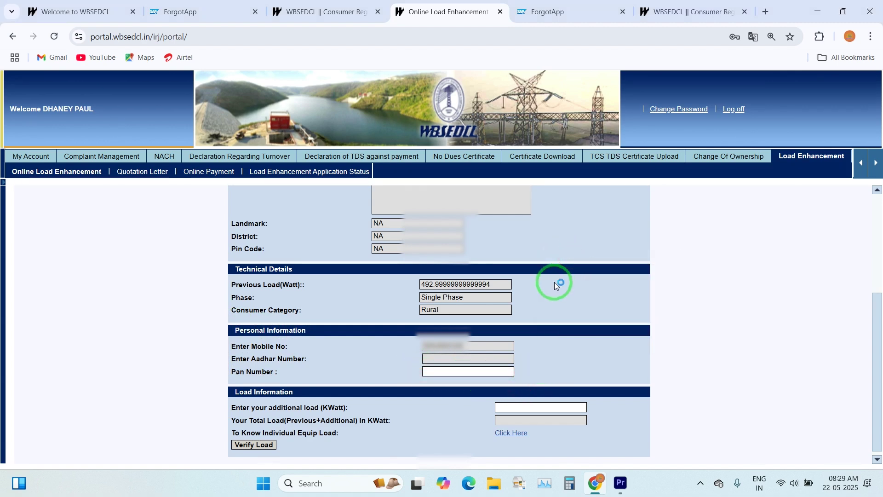
scroll(414, 322, "down", 1)
left_click(264, 386)
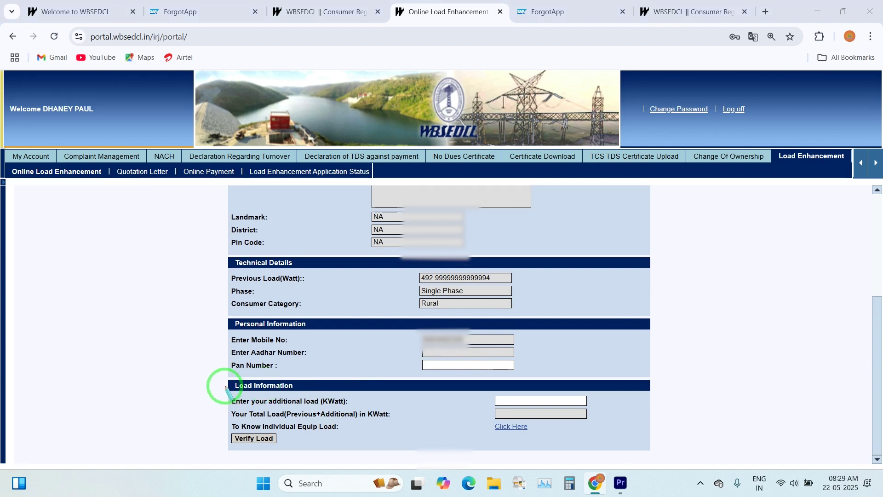
left_click_drag(228, 379, 303, 396)
left_click(335, 395)
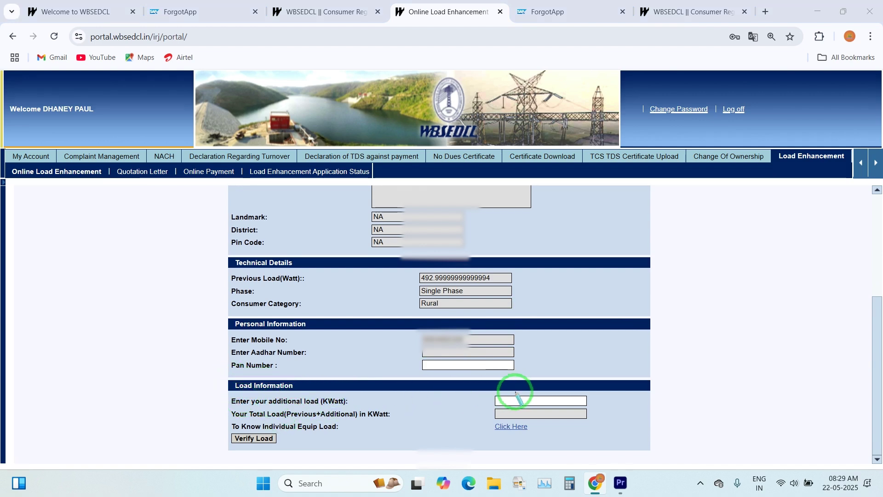
mouse_move(484, 392)
left_mouse_down()
mouse_move(522, 405)
mouse_move(592, 407)
left_mouse_up()
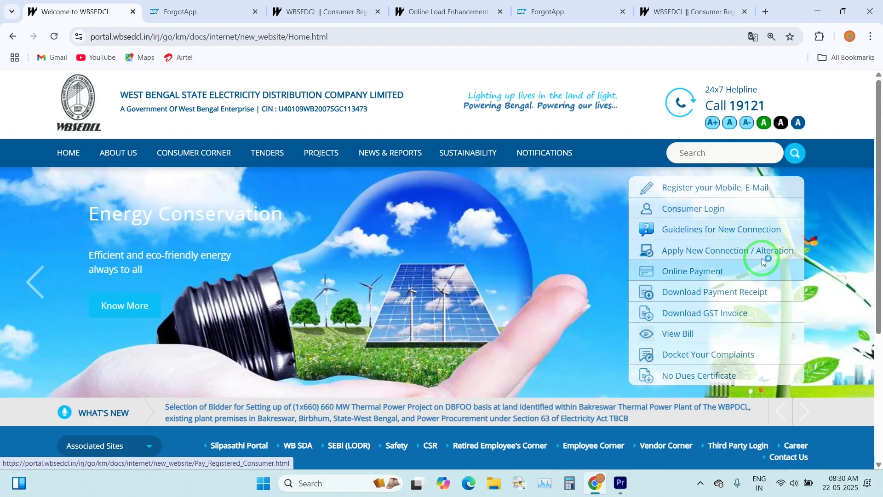
Open the Quotation Calculator from the Apply New Connection page
left_click(740, 251)
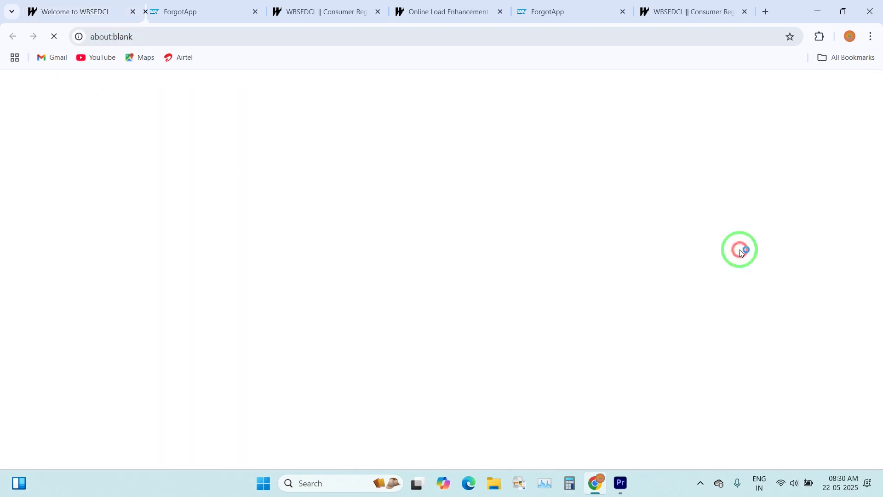
scroll(175, 321, "down", 2)
scroll(175, 321, "down", 2)
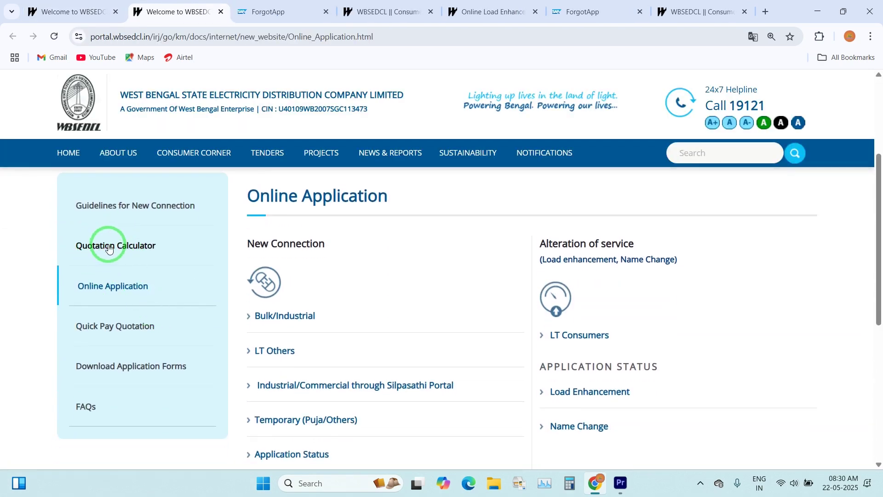
left_click(107, 249)
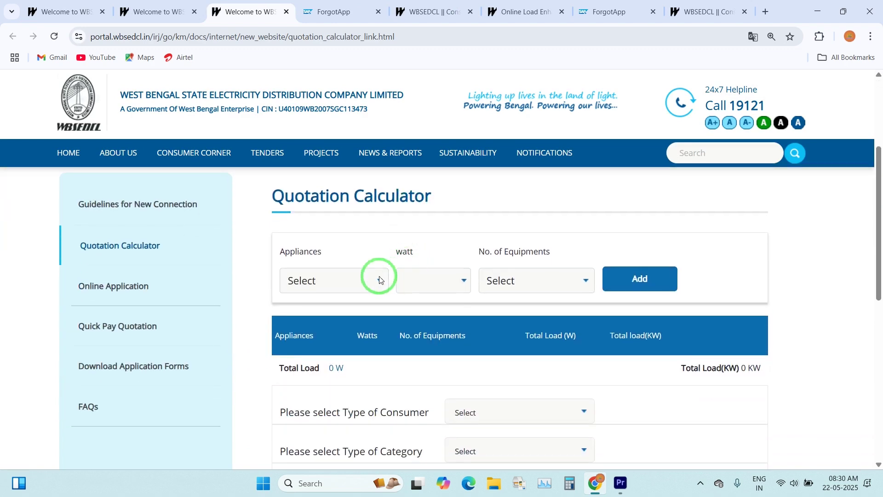
scroll(359, 283, "down", 1)
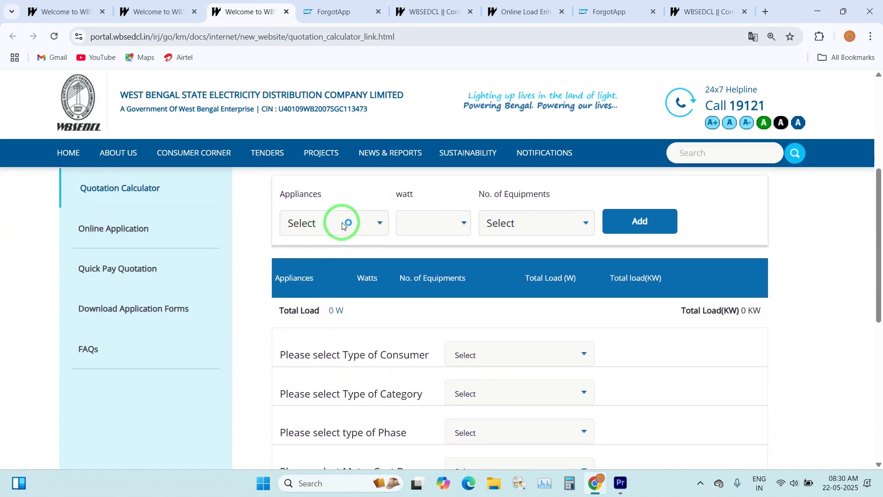
Add one Air-Conditioner (1.5 Ton) to the load table
left_click(331, 227)
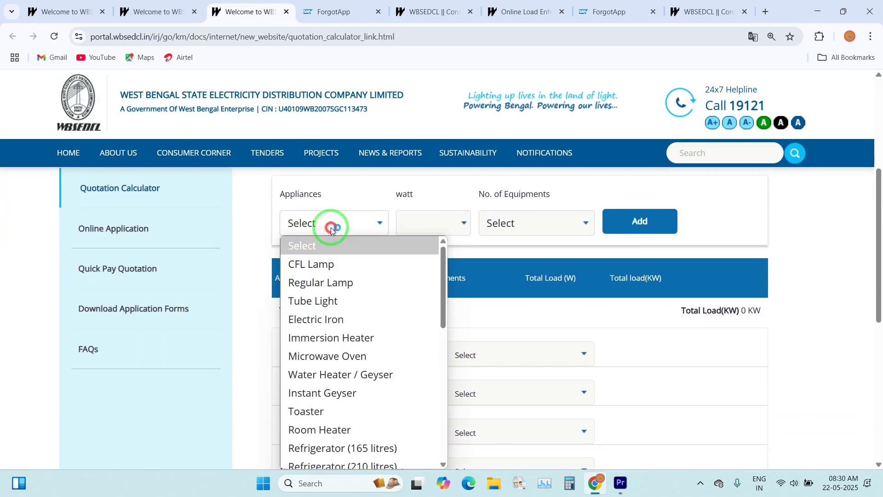
scroll(322, 331, "down", 5)
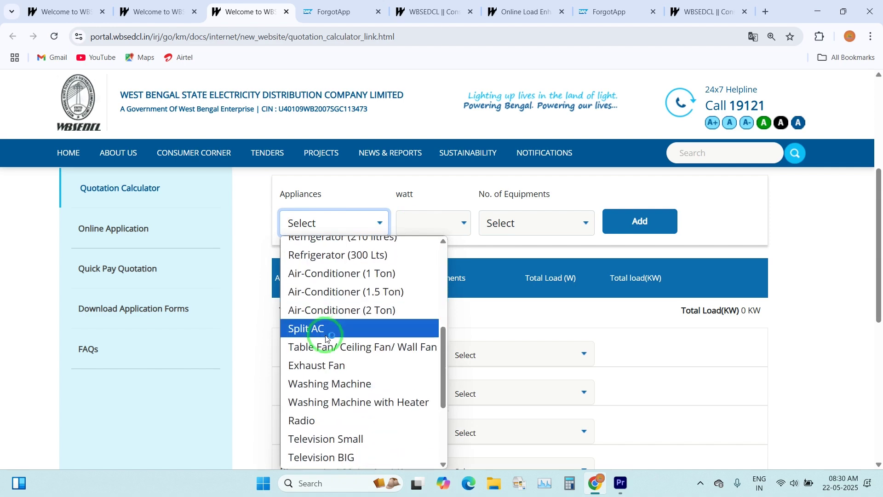
scroll(327, 343, "down", 3)
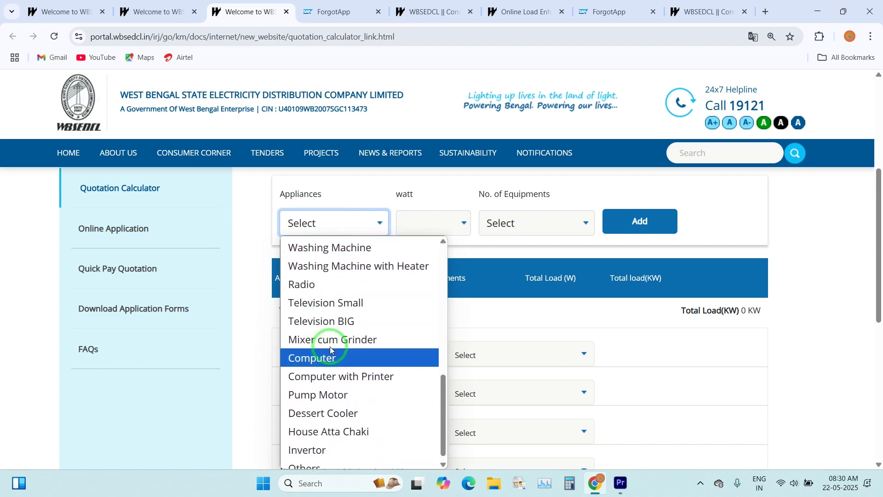
scroll(331, 350, "up", 8)
scroll(331, 349, "down", 4)
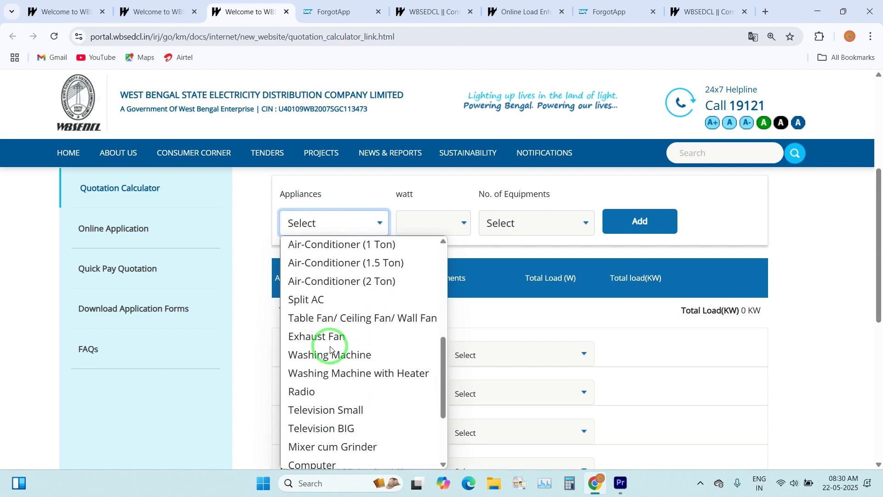
scroll(374, 386, "up", 3)
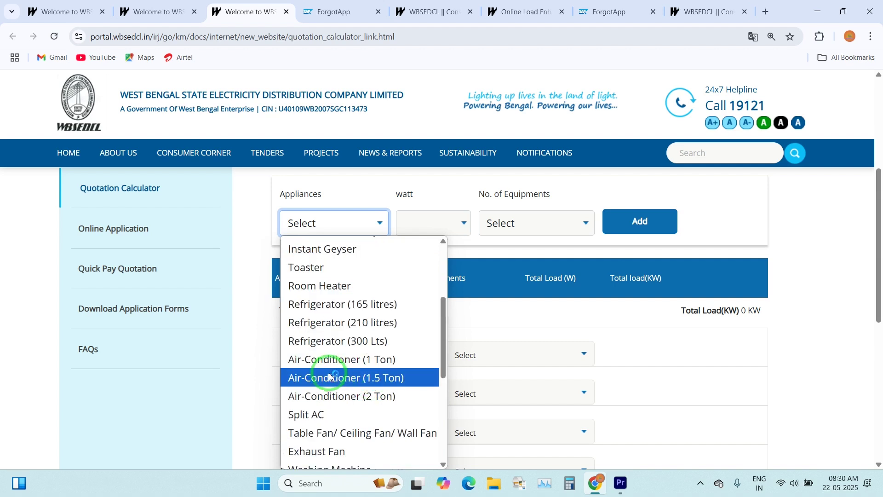
left_click(355, 382)
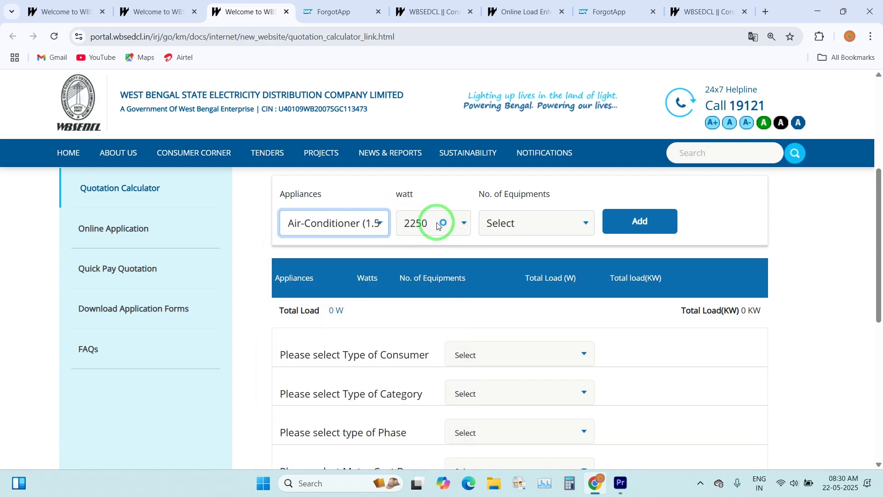
left_click(506, 223)
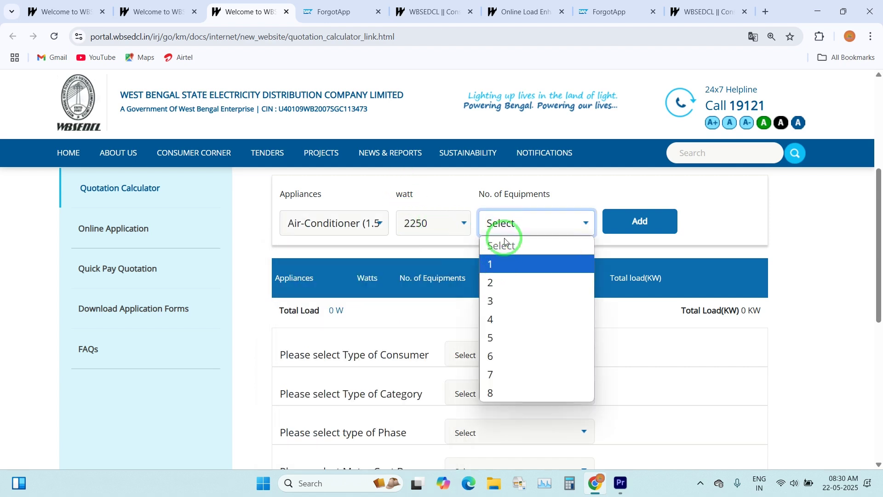
left_click(492, 263)
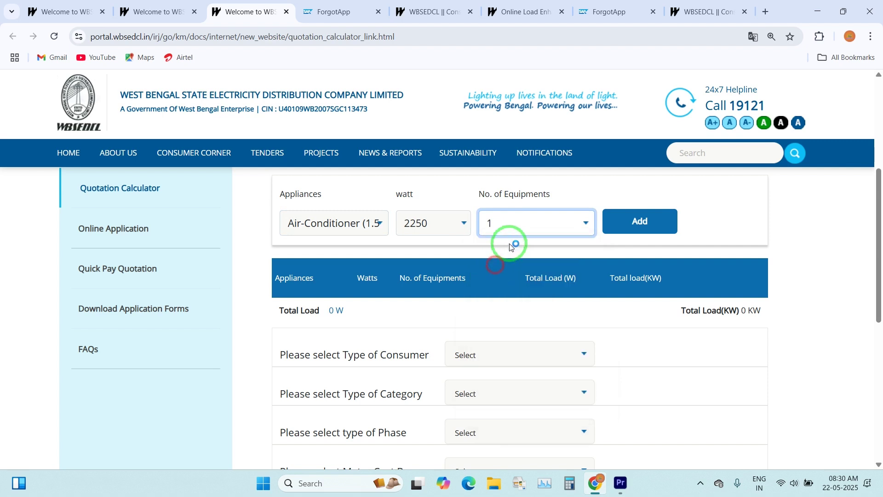
left_click(639, 223)
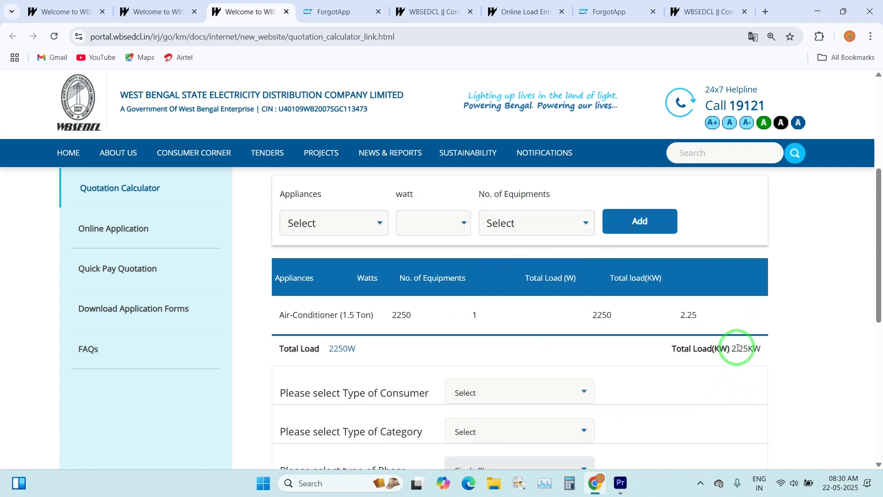
Note the 2.25 KW total load and return to the load enhancement form
triple_click(785, 352)
left_click(785, 352)
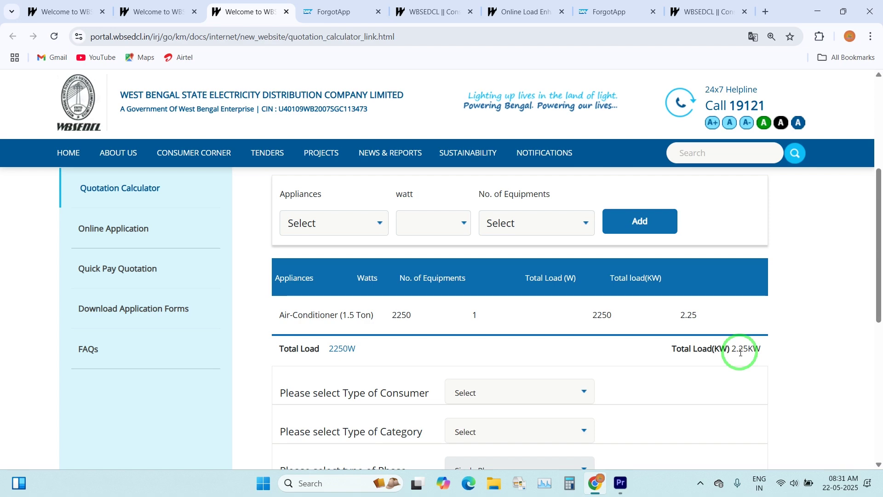
left_click(526, 12)
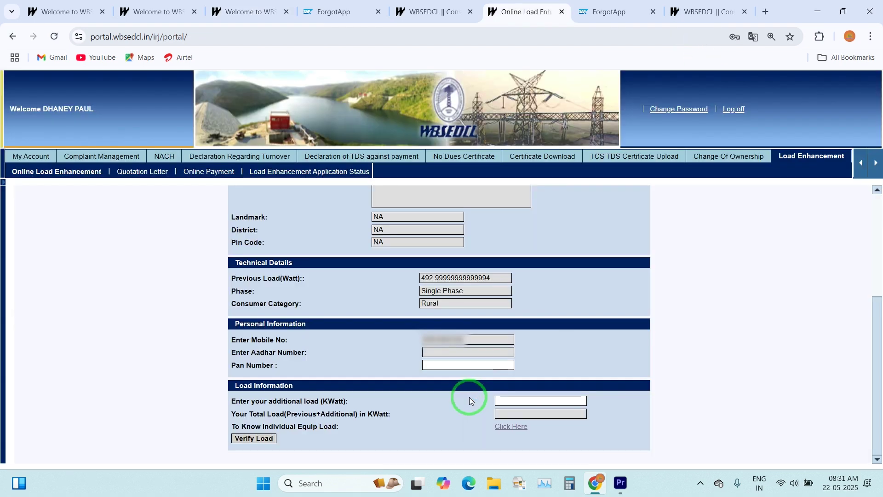
Enter and verify 1.5 kW additional load, accepting the 0.49 + 1.5 = 1.99 kW total
left_click(533, 406)
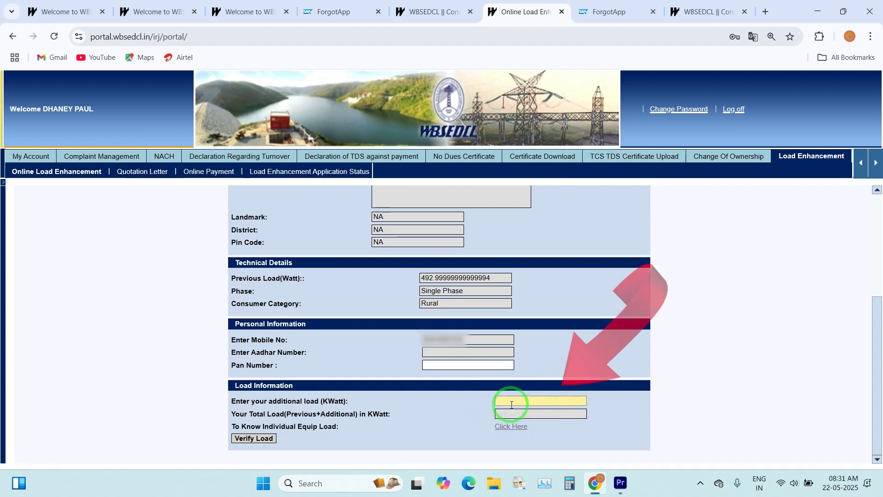
left_click(513, 404)
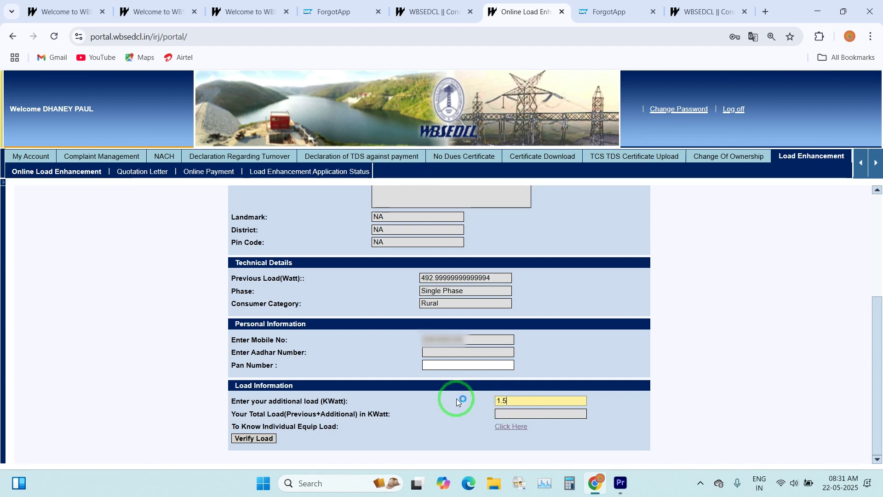
left_click(477, 400)
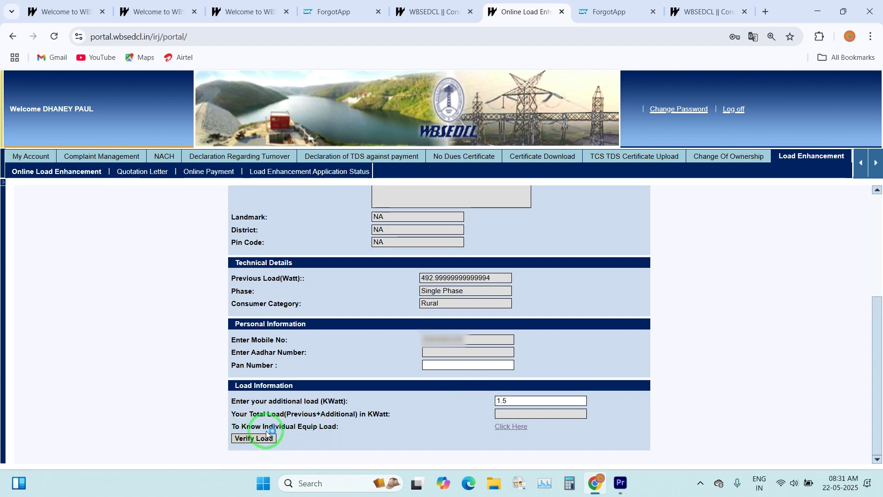
left_click_drag(214, 433, 298, 451)
key("Escape")
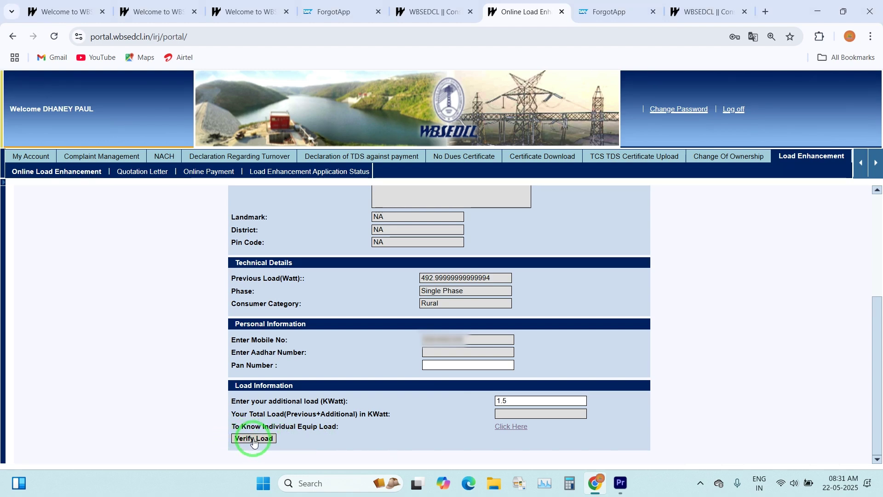
left_click(254, 440)
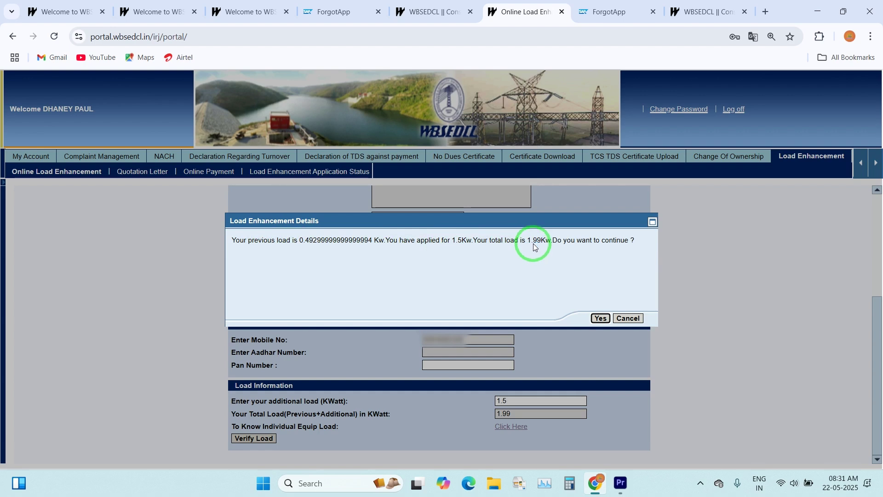
left_click(603, 320)
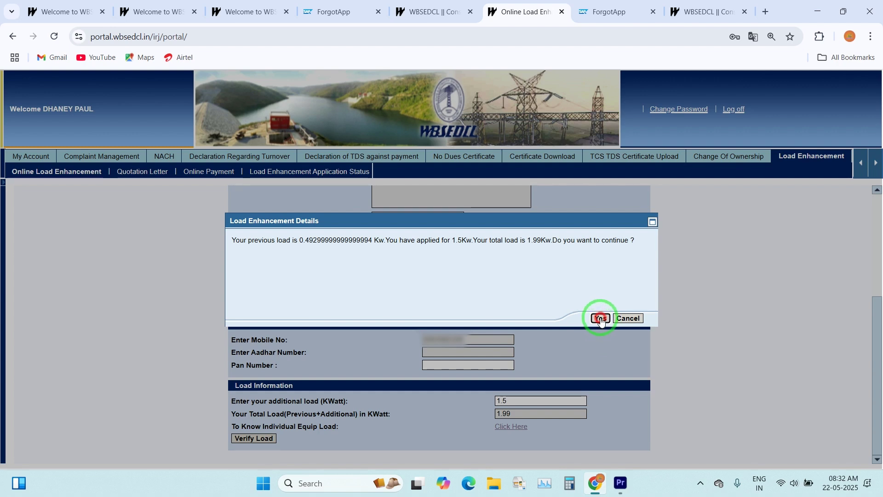
left_click(601, 318)
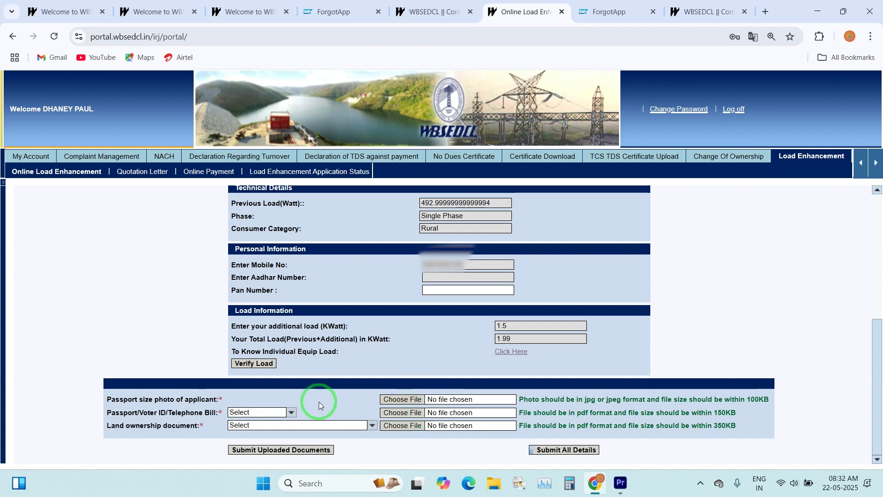
Attach Pic.jpeg as the applicant photo
left_click_drag(372, 391, 434, 404)
left_click(416, 401)
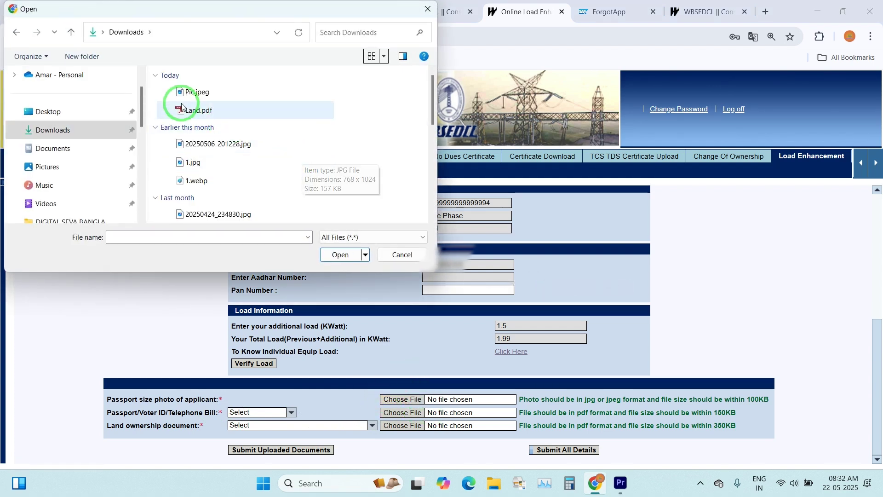
left_click(207, 92)
double_click(207, 92)
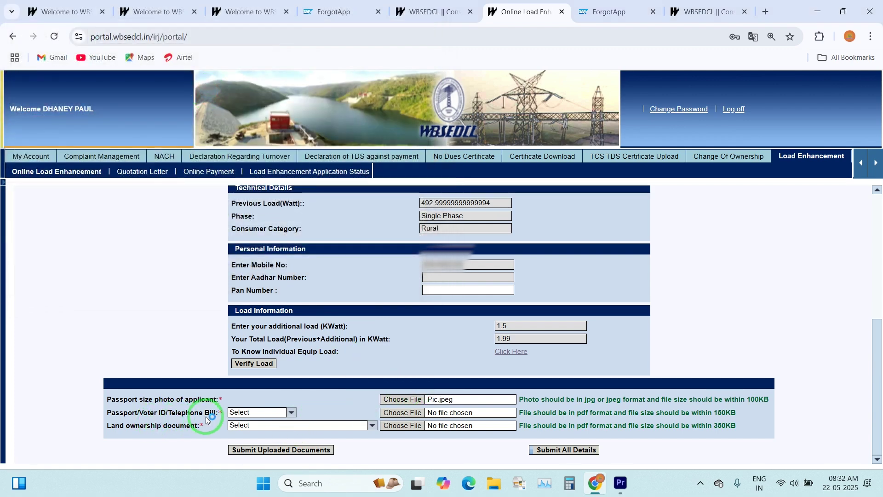
Choose Voter ID as the identity document and attach Voter.pdf
left_click(267, 412)
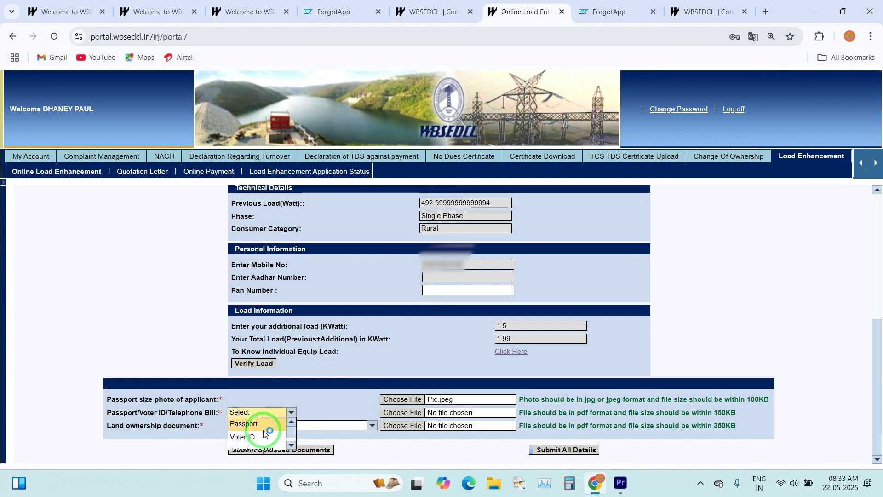
scroll(263, 433, "down", 2)
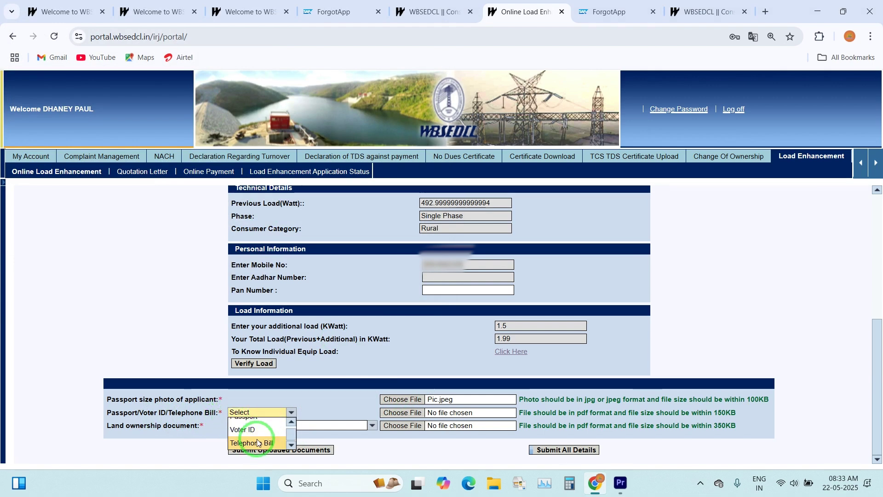
scroll(258, 436, "up", 1)
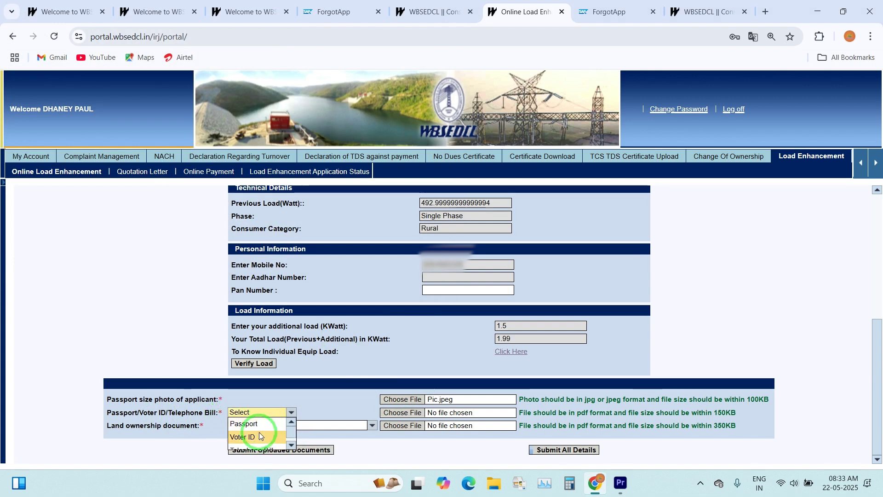
left_click(258, 435)
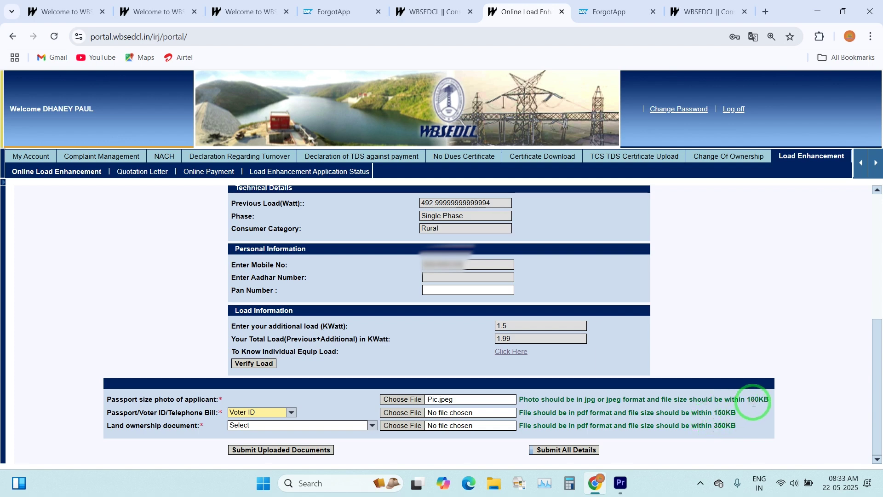
left_click(402, 413)
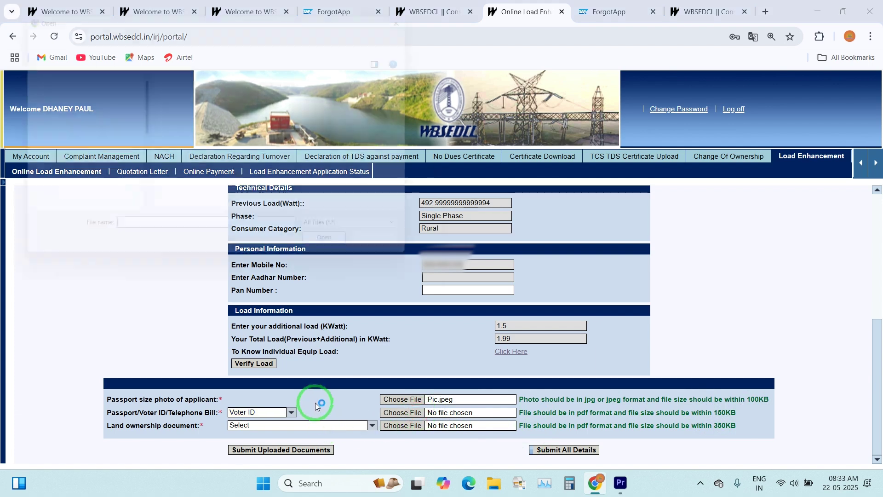
scroll(218, 164, "down", 2)
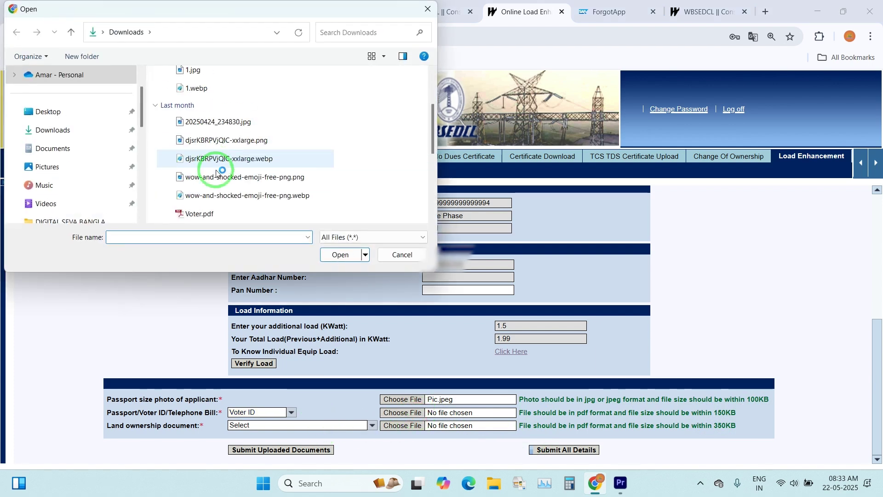
scroll(218, 164, "down", 1)
double_click(205, 159)
Choose Purchase Deed, attach Land.pdf, and submit the uploaded documents
left_click(293, 428)
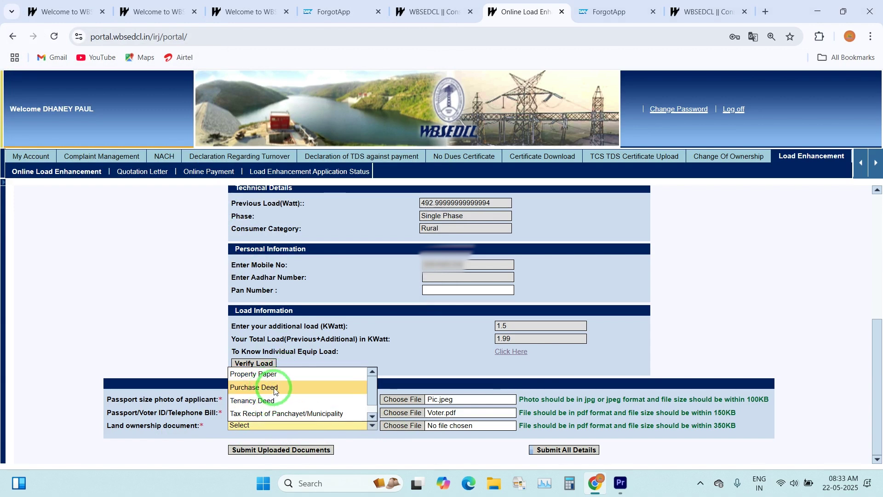
scroll(280, 404, "down", 1)
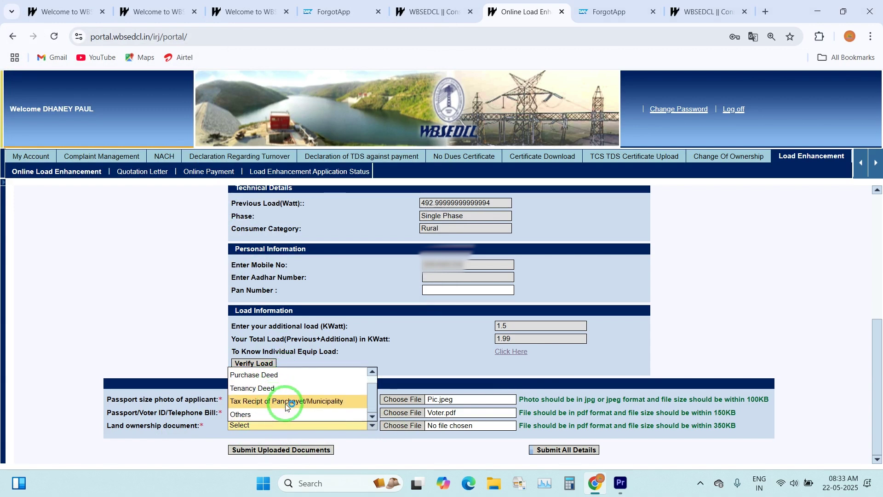
scroll(286, 405, "up", 1)
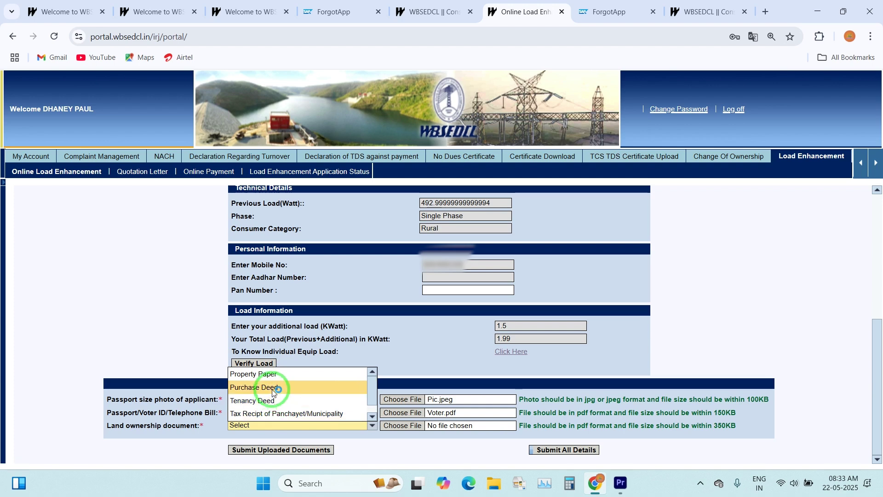
left_click(279, 387)
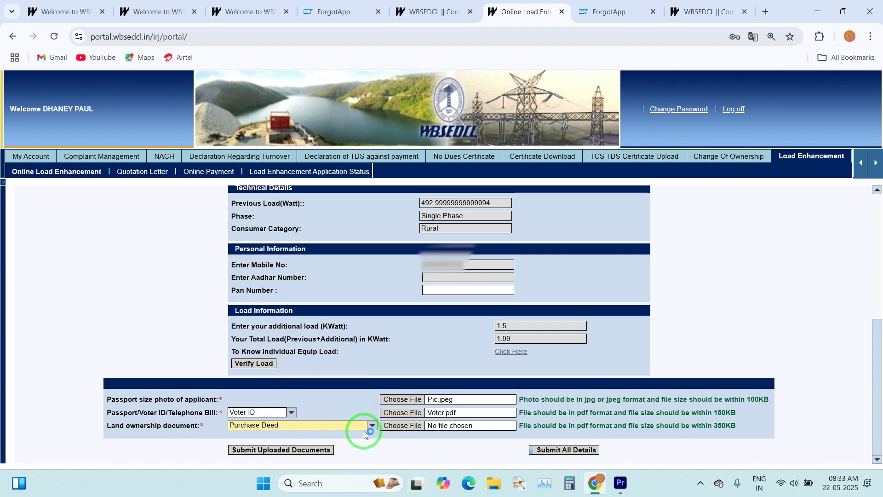
left_click(405, 425)
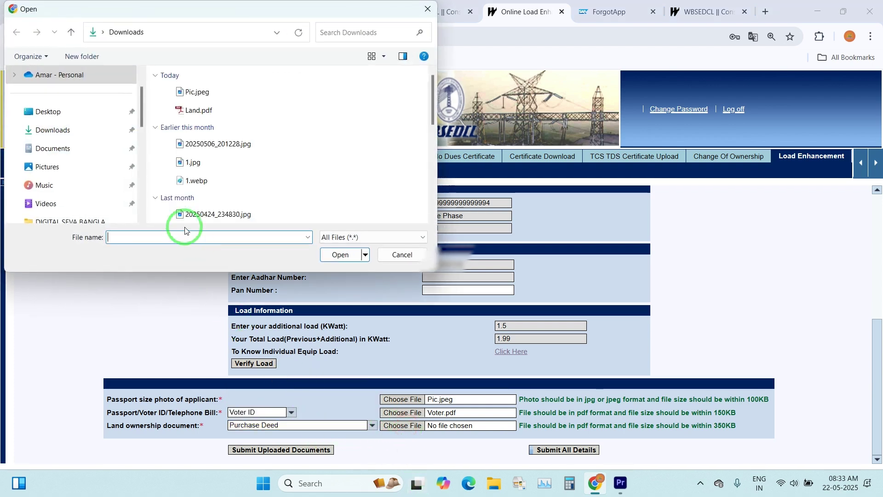
double_click(210, 111)
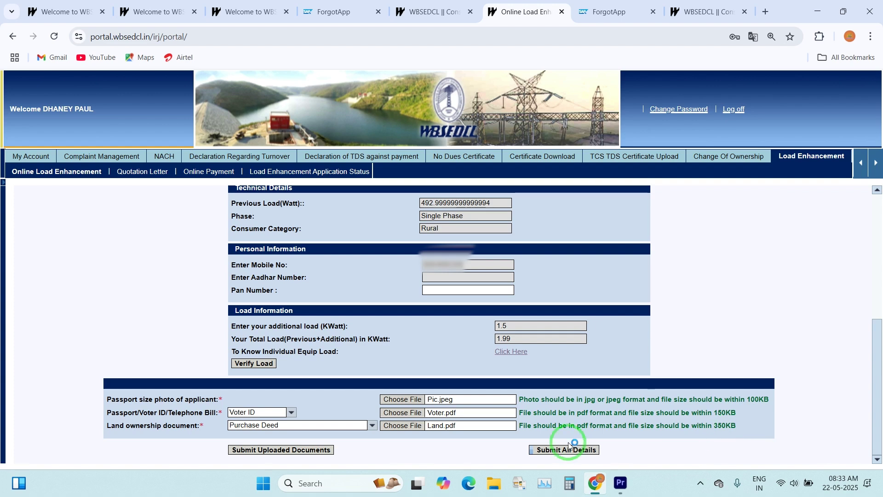
left_click(289, 450)
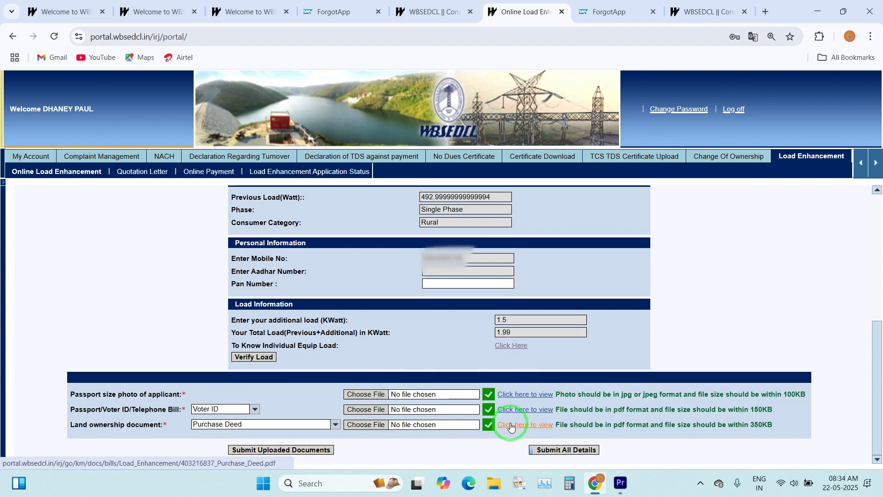
Submit all application details and go back to the My Account home page
key("ctrl+2")
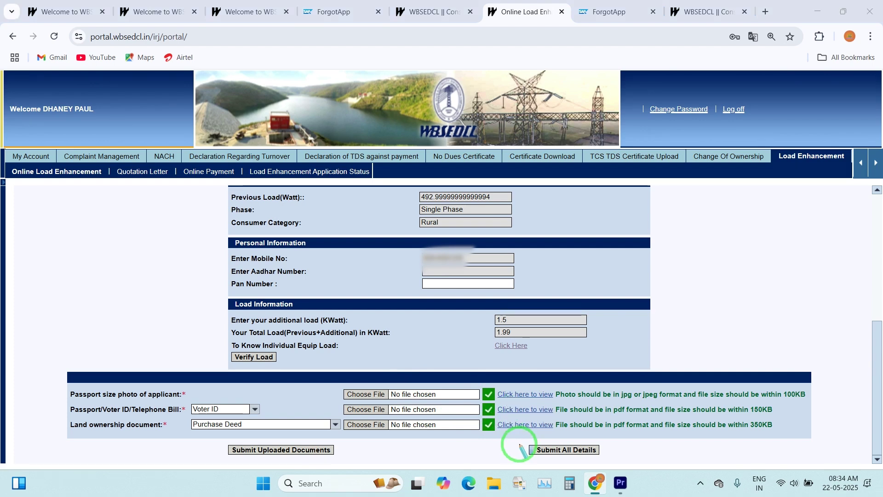
left_click_drag(517, 439, 611, 459)
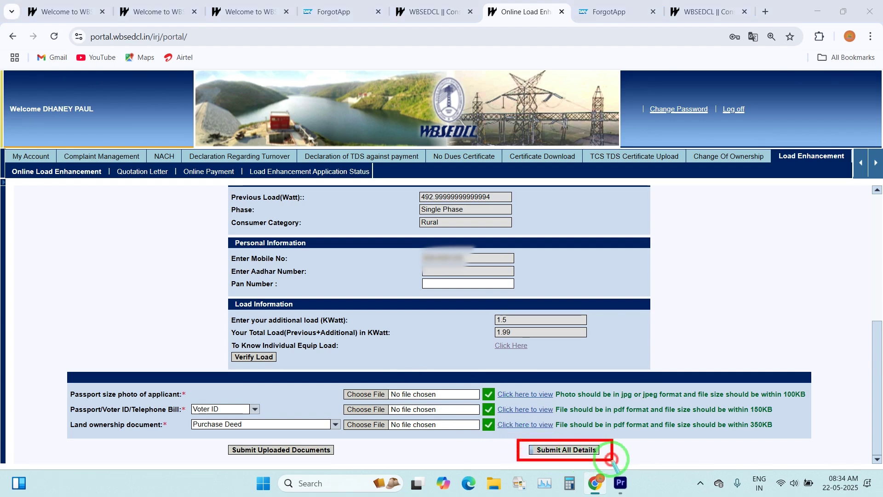
right_click(671, 455)
right_click(671, 456)
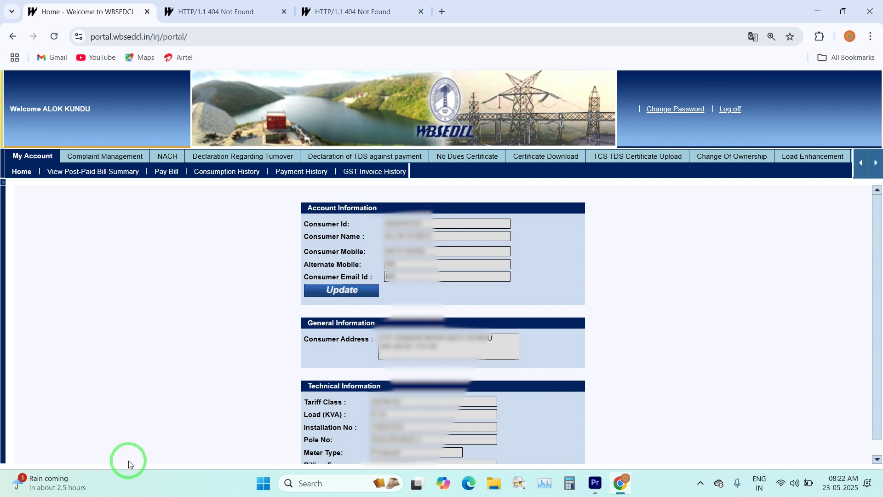
Open Load Enhancement, accept the already-applied notice, and request the application form download
left_click(797, 159)
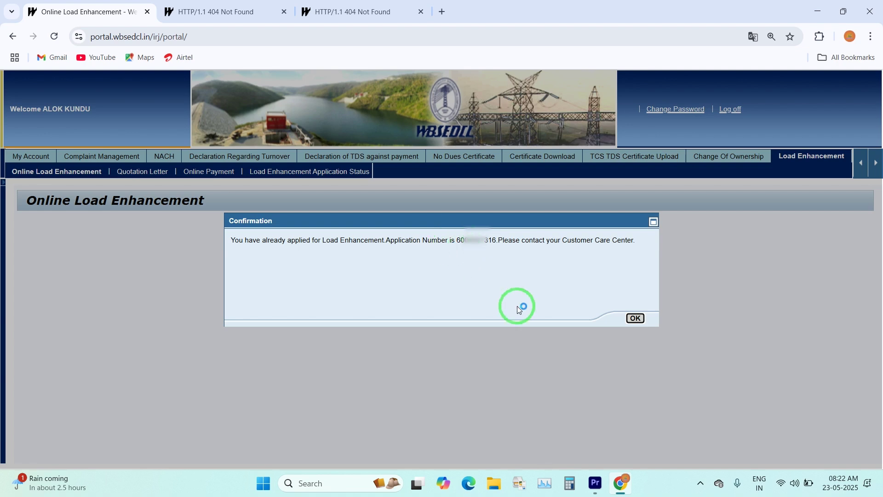
left_click(634, 317)
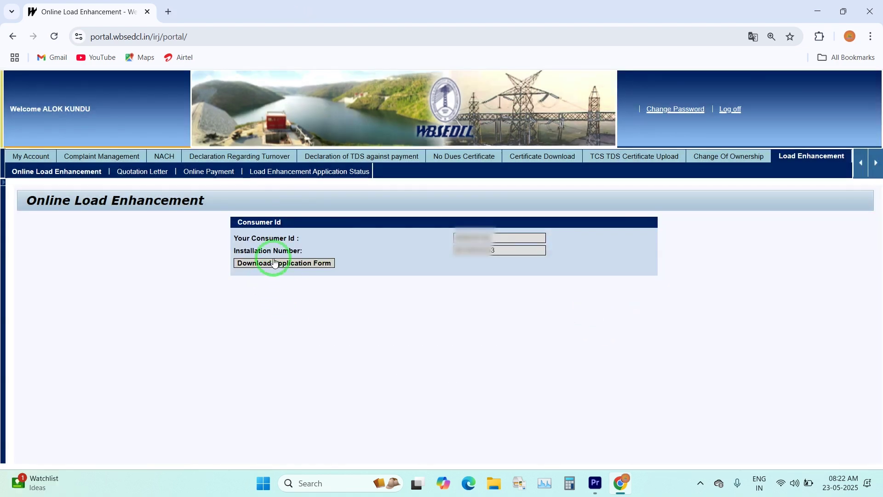
left_click(279, 266)
Download the load enhancement quotation letter PDF from the Quotation Letter page
left_click(139, 175)
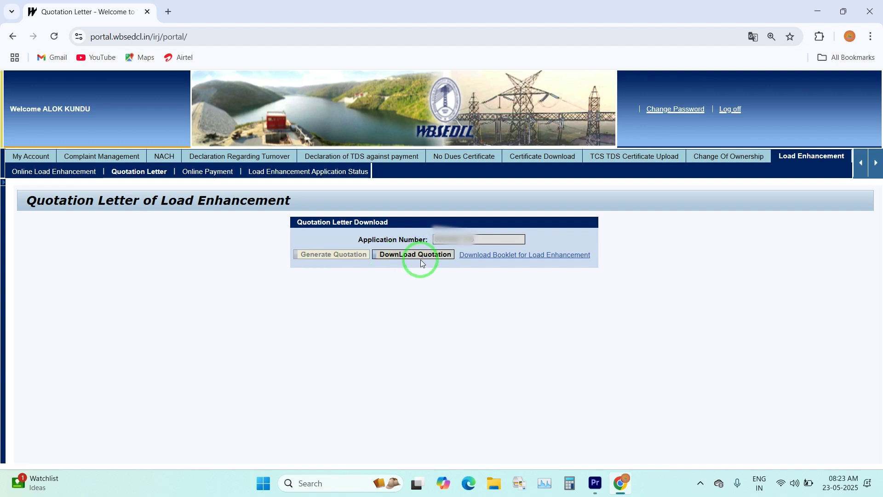
left_click(396, 257)
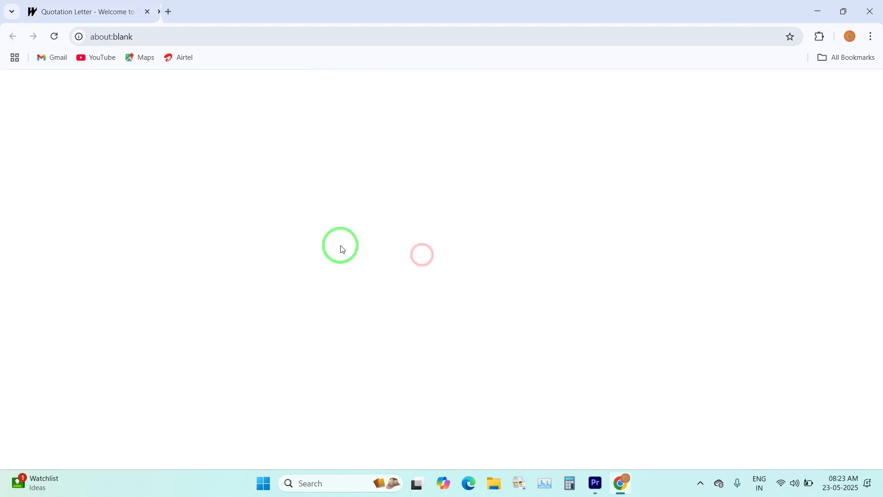
scroll(408, 217, "down", 7)
scroll(407, 217, "up", 7)
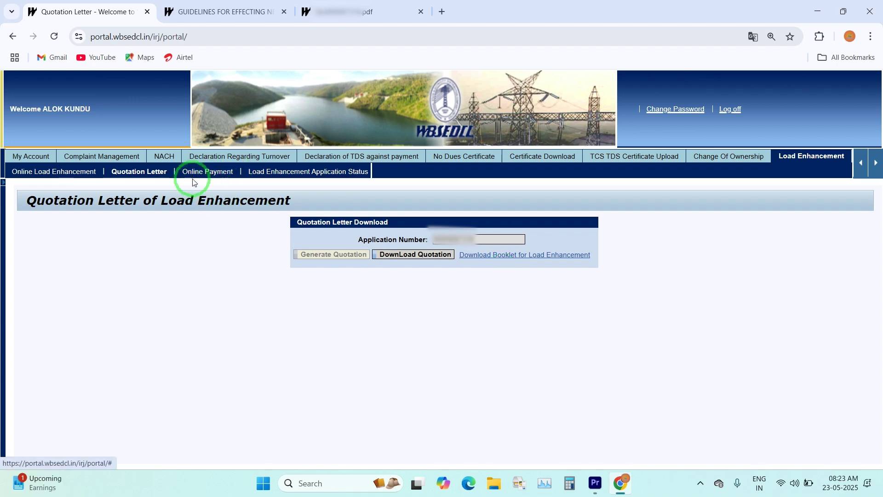
Open the Online Payment page showing payment already made for the application
left_click(205, 174)
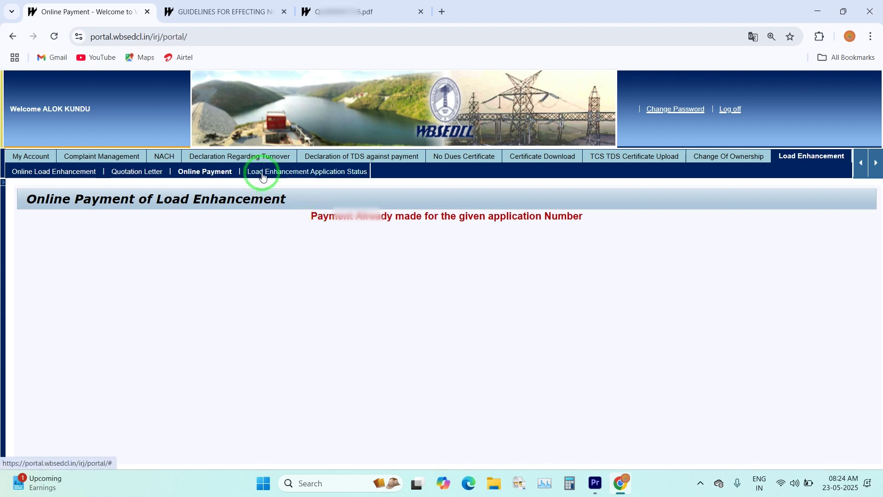
Load the load enhancement application's stage-by-stage status and select the Quotation stage row
left_click(297, 173)
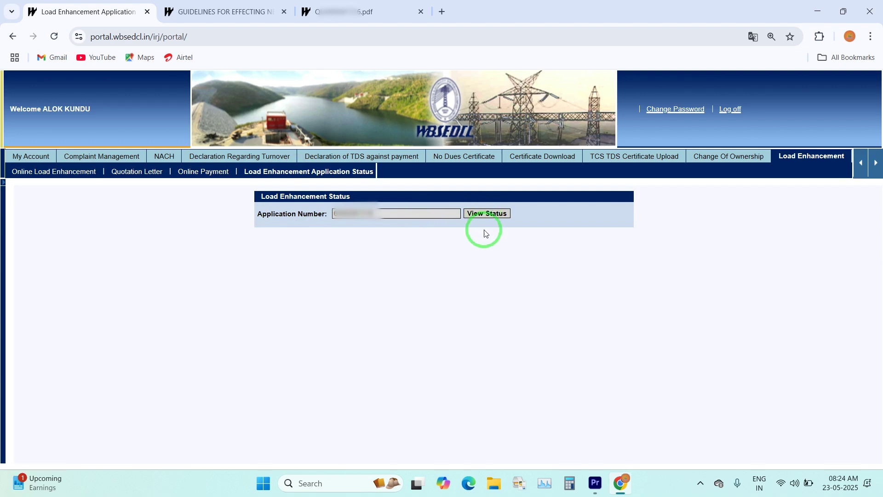
left_click(491, 218)
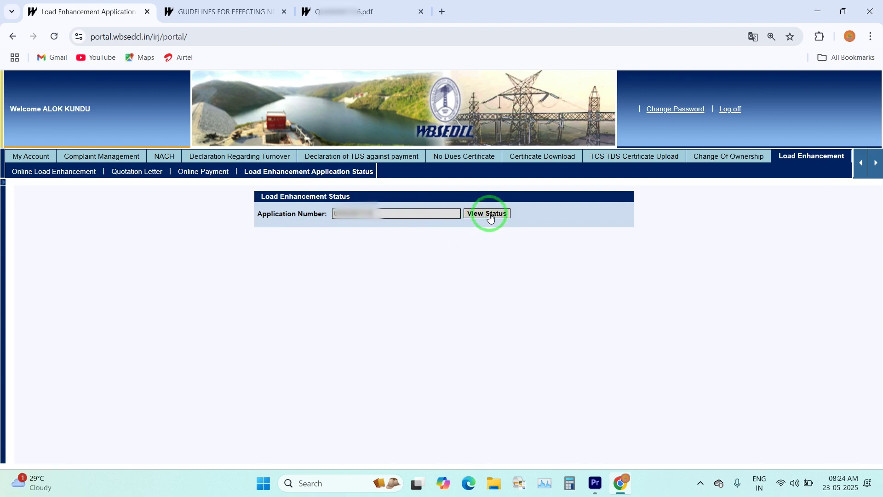
left_click(490, 218)
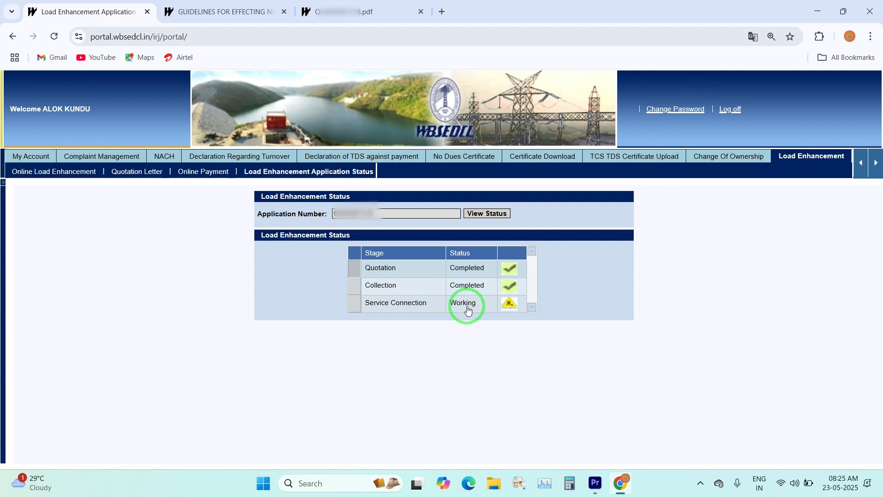
key("Tab")
left_click(356, 276)
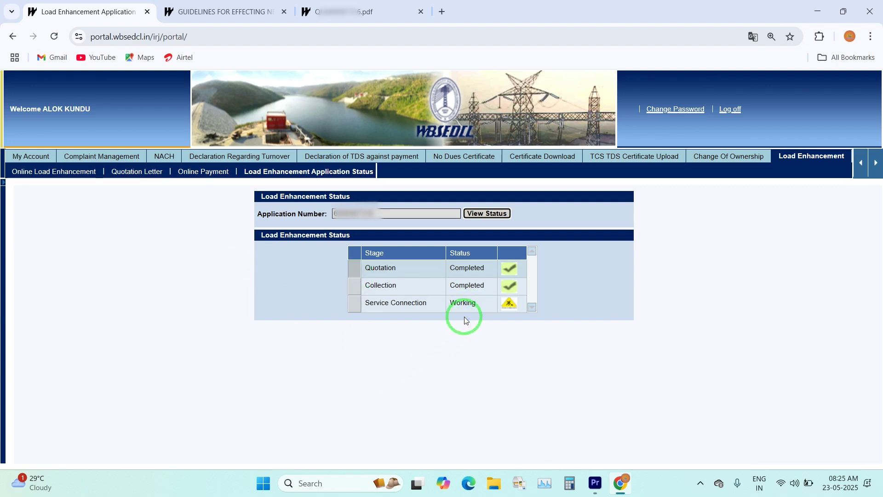